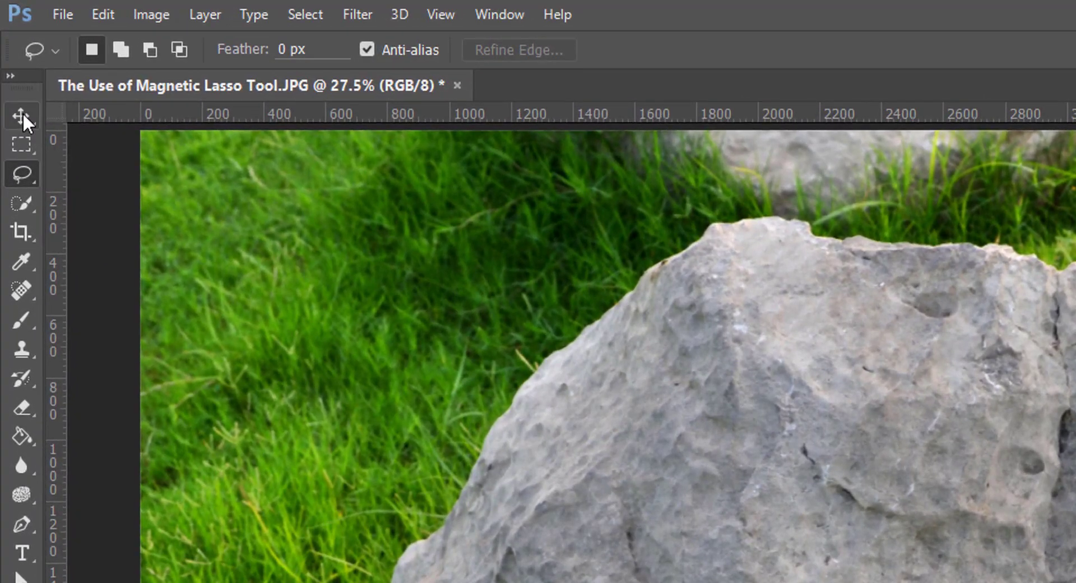
- Open the Move, Rectangular Marquee and Lasso tool flyouts, leaving the freehand Lasso active
click(23, 115)
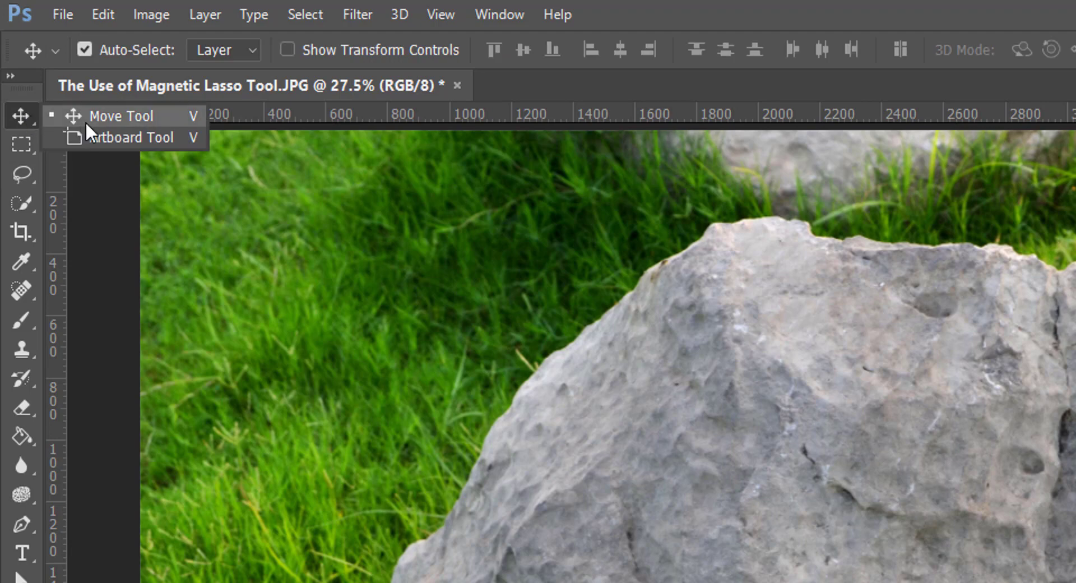
click(12, 147)
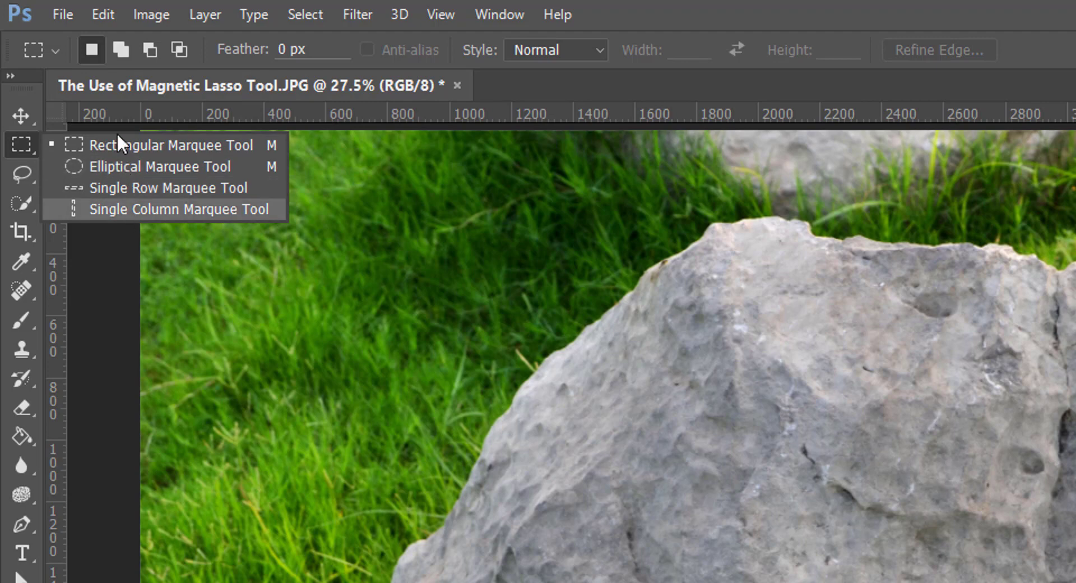
click(25, 173)
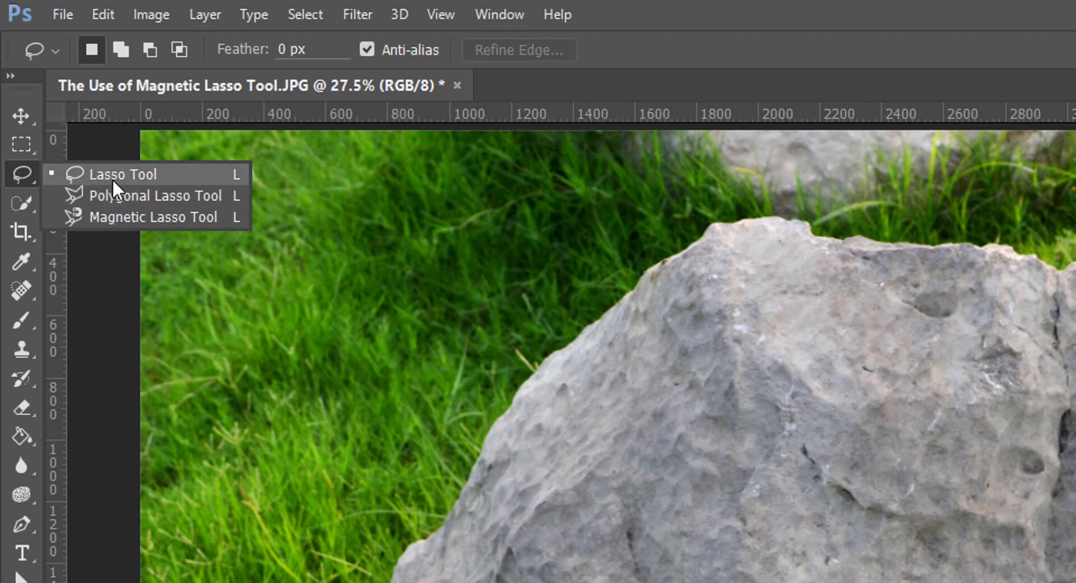
- Switch to the Magnetic Lasso (Width 10 px, Contrast 10%, Frequency 100) and view its saved presets
click(118, 215)
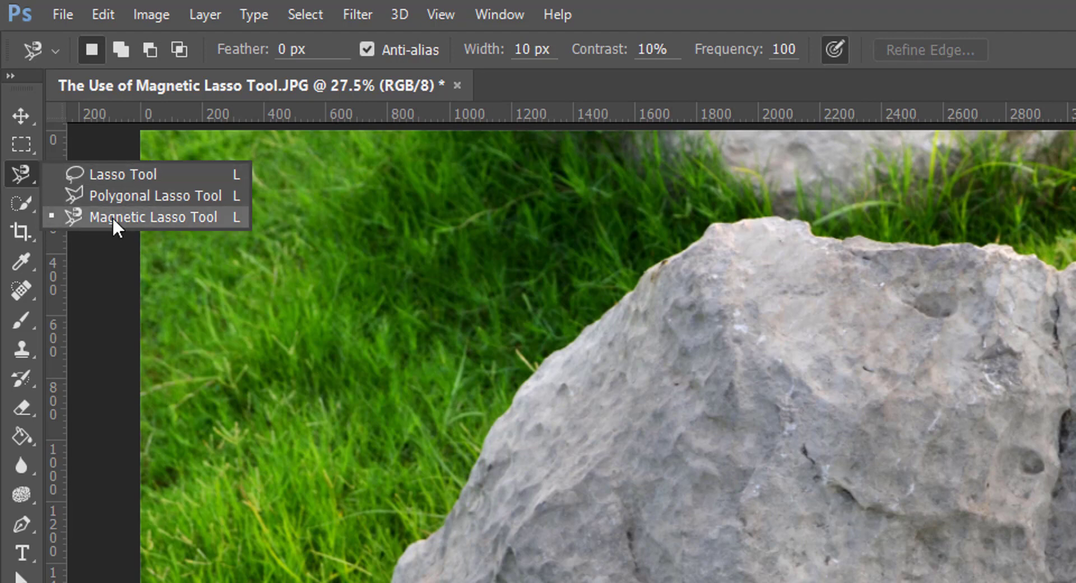
click(150, 216)
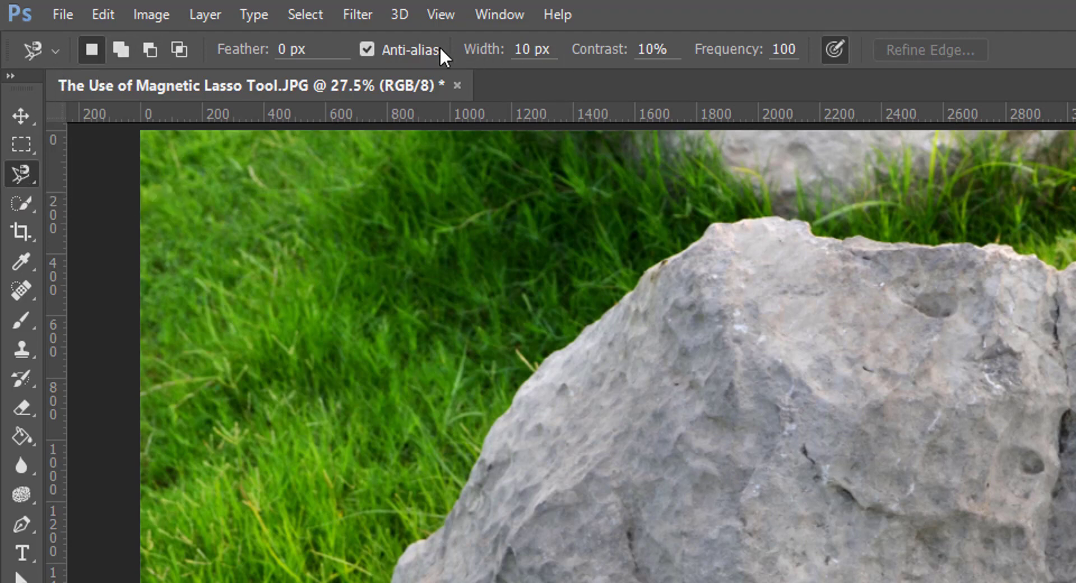
click(56, 52)
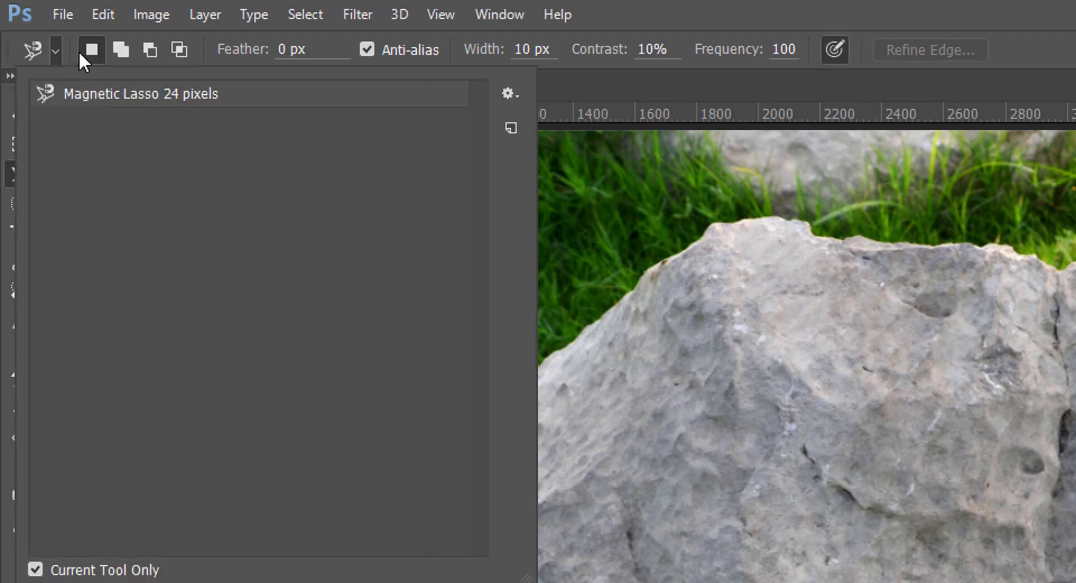
- Dismiss the Tool Preset picker and review the Magnetic Lasso's Width, Contrast and Frequency fields
click(24, 173)
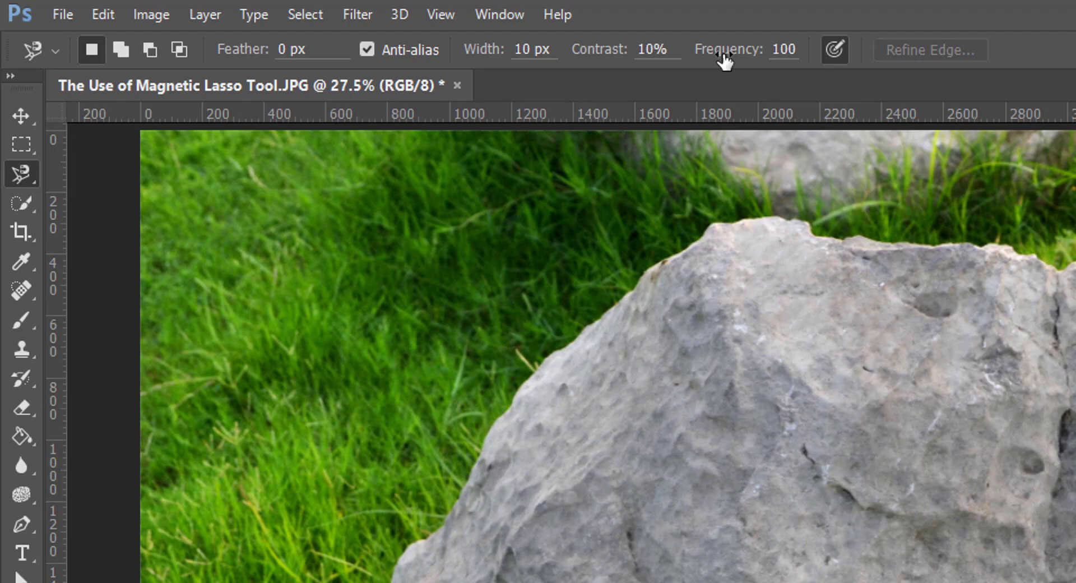
- Recheck the lasso flyout and keep the Magnetic Lasso as the active tool
right_click(20, 174)
click(156, 217)
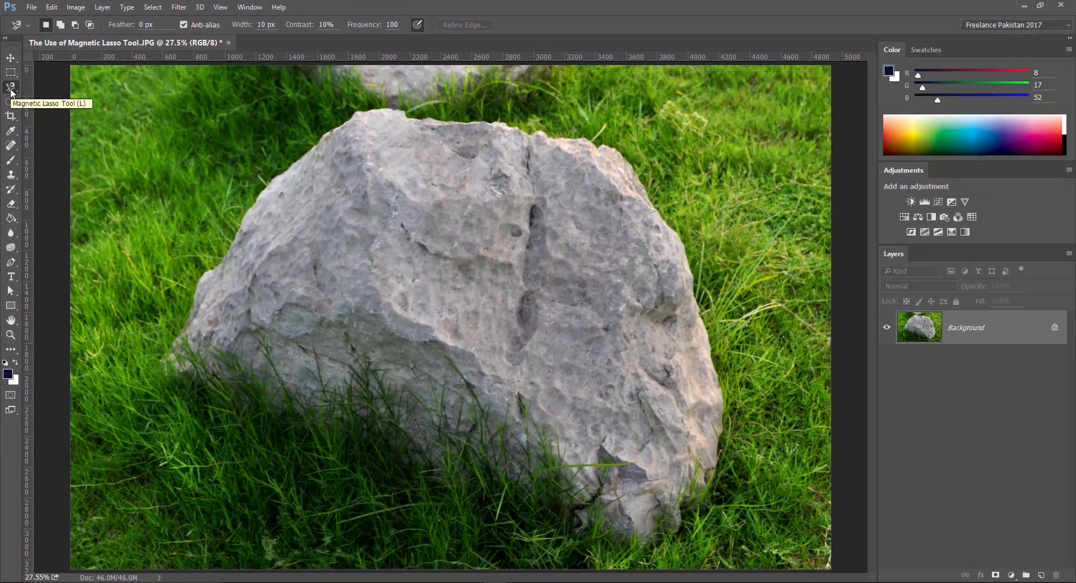
right_click(11, 90)
click(74, 109)
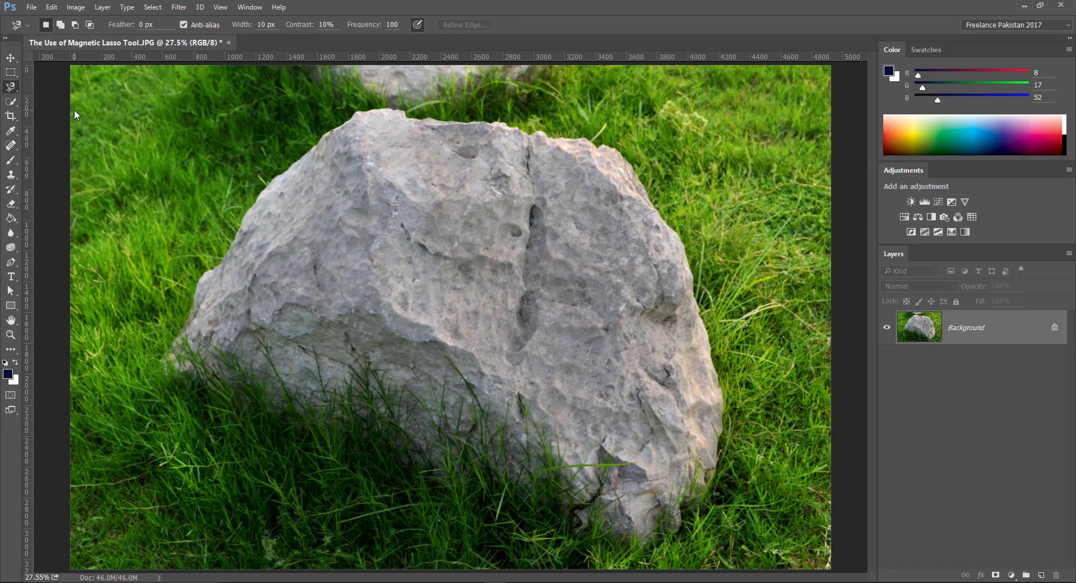
- Zoom in and pan until the rock's upper-left edge fills the view
click(304, 169)
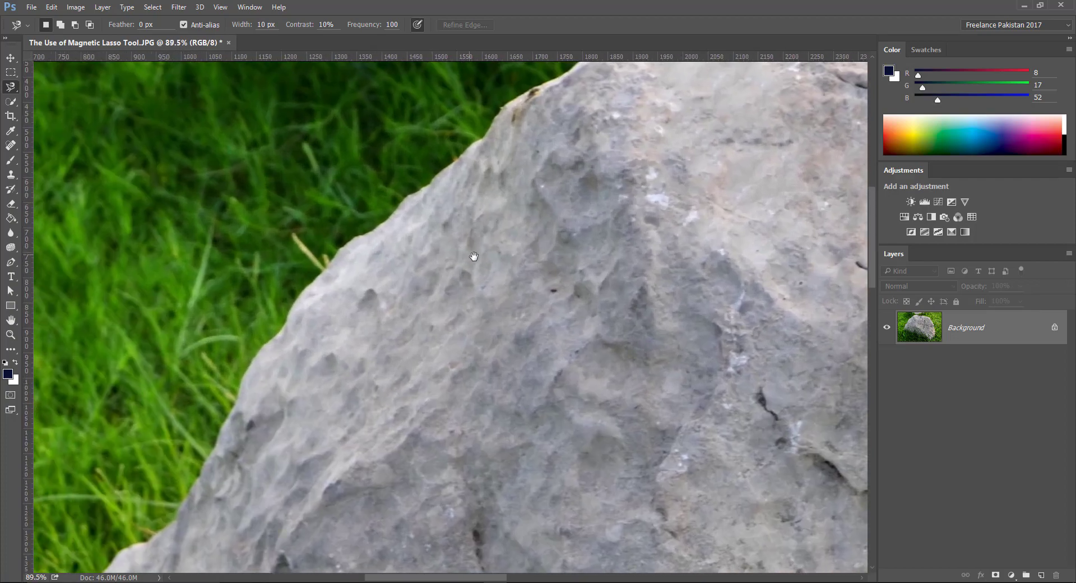
drag(331, 213, 458, 264)
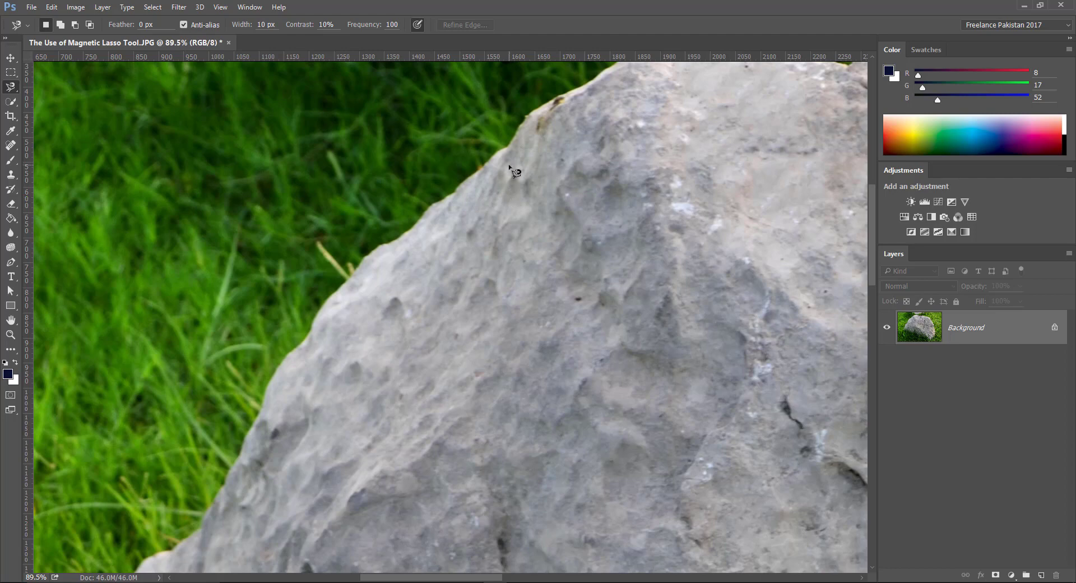
scroll(515, 172, up, 5)
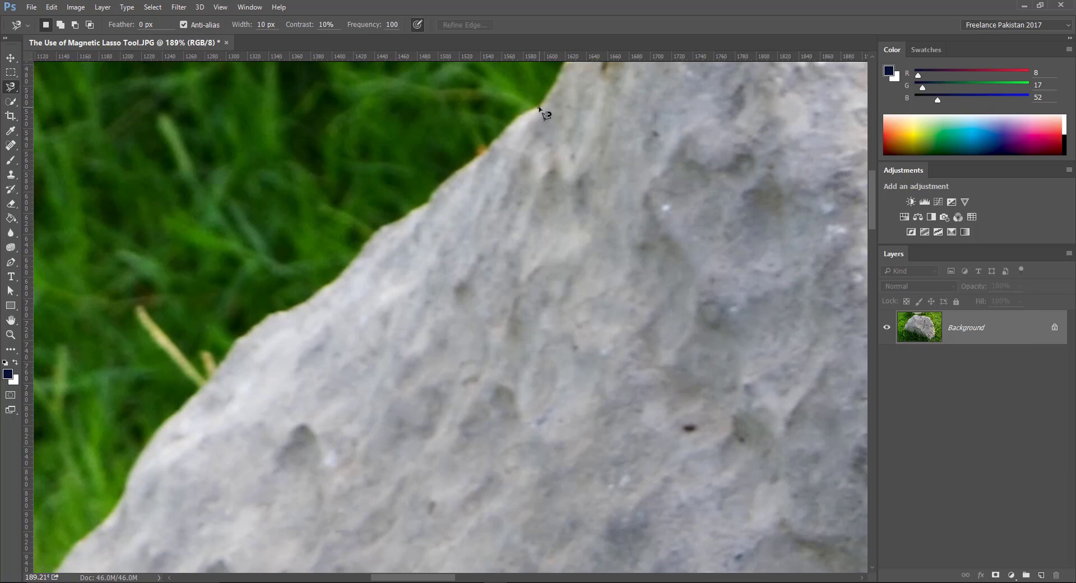
- Run a trial Magnetic Lasso trace along the rock's upper edge, then cancel it with Esc
click(537, 107)
mouse_move(109, 532)
mouse_down()
mouse_move(315, 245)
mouse_move(315, 195)
mouse_up()
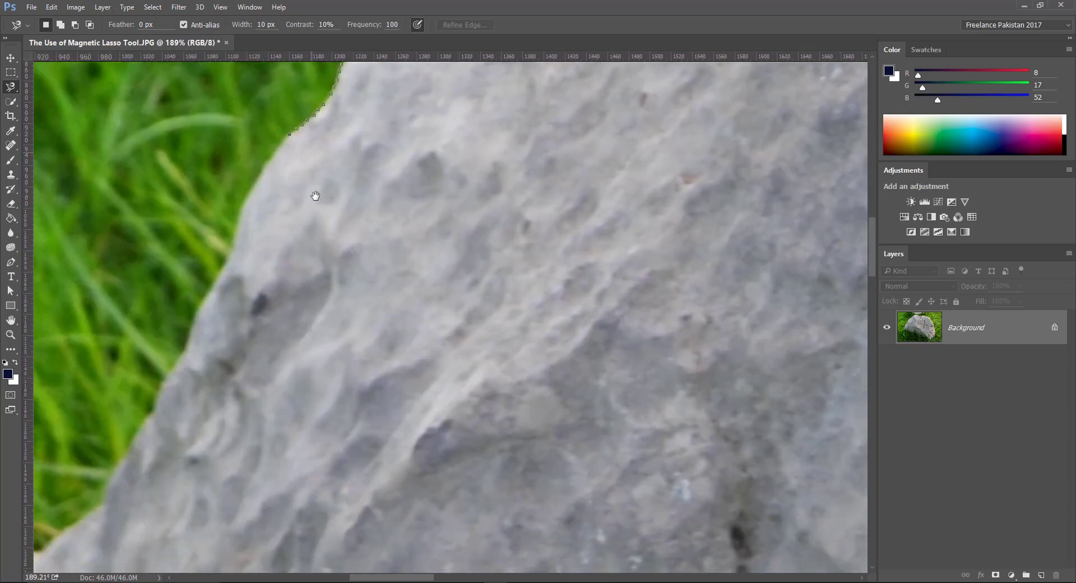
drag(322, 234, 387, 217)
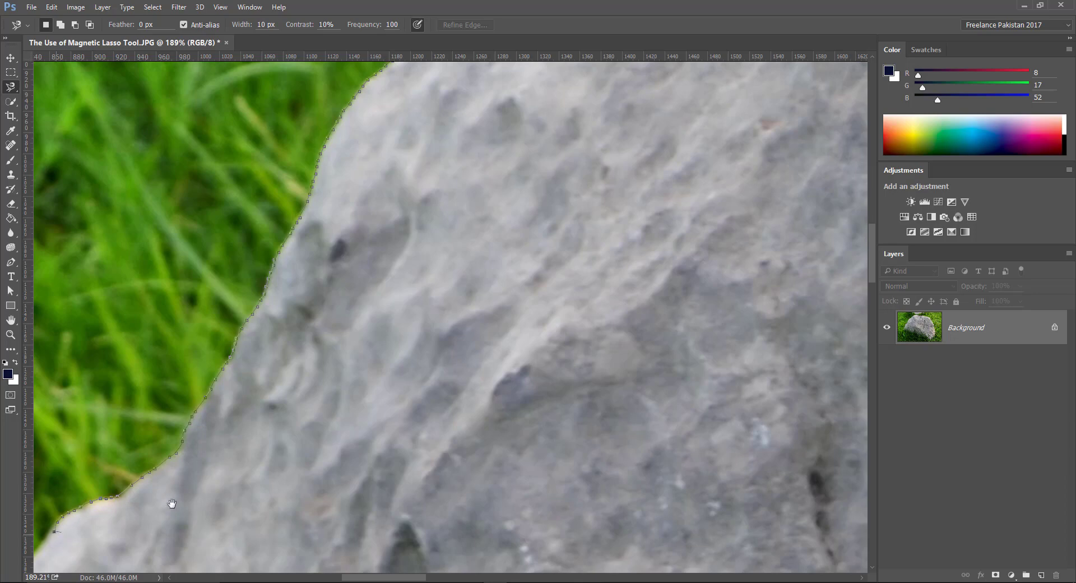
drag(172, 503, 590, 202)
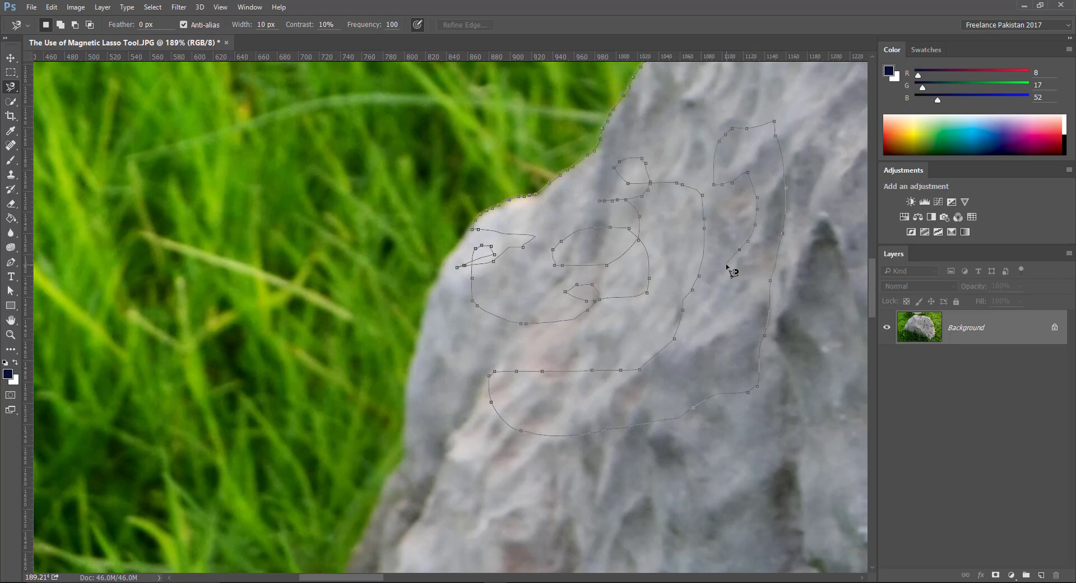
key(Escape)
- Start a new magnetic trace at the rock's top and follow its left edge down to the grass
scroll(727, 268, down, 5)
drag(919, 180, 823, 170)
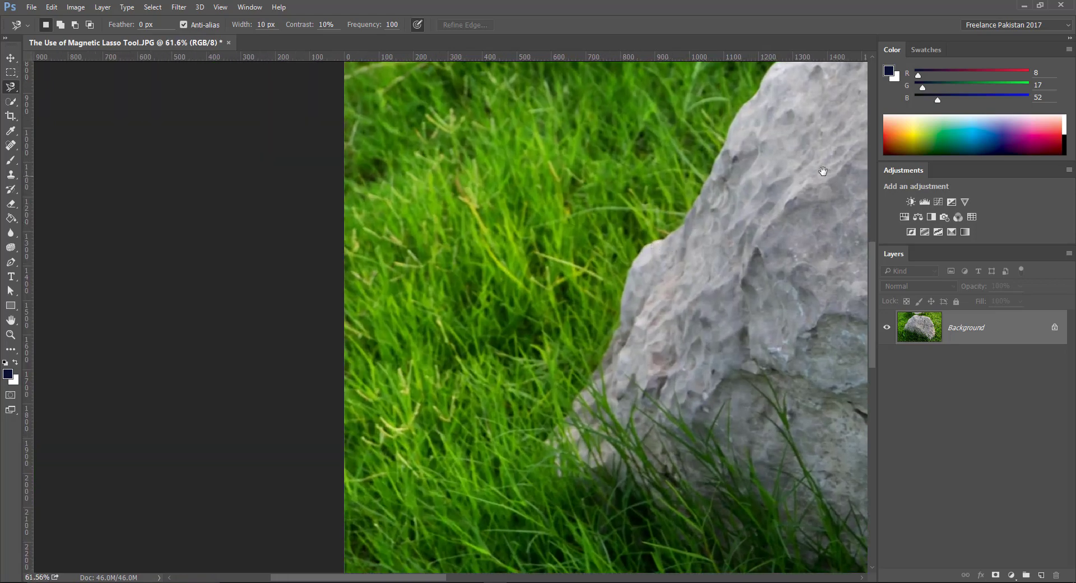
scroll(622, 250, up, 3)
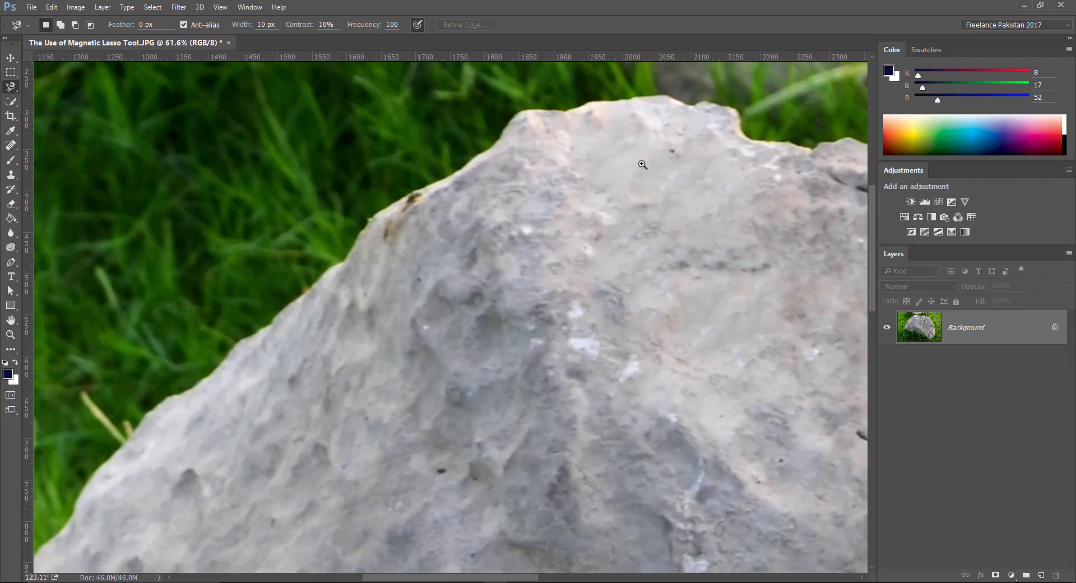
scroll(642, 164, up, 3)
mouse_move(557, 182)
mouse_down()
mouse_move(648, 197)
mouse_move(666, 170)
mouse_up()
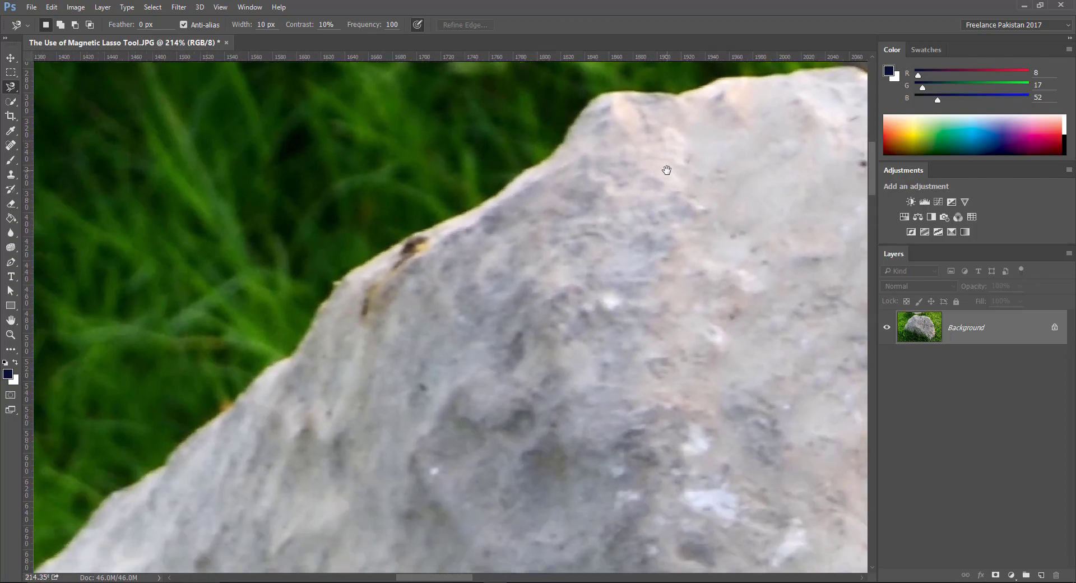
click(674, 96)
drag(95, 509, 456, 140)
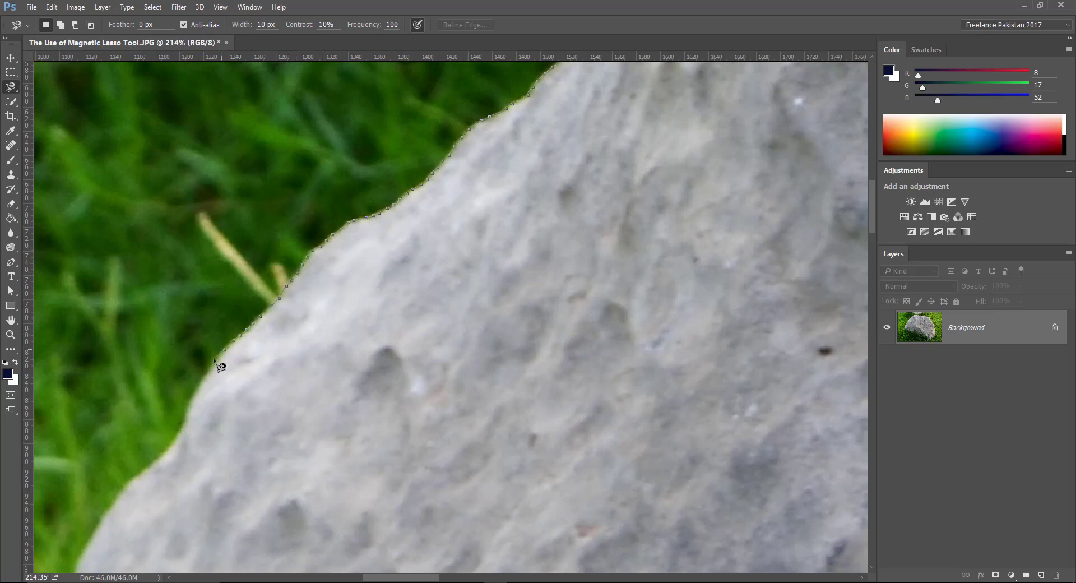
drag(312, 281, 450, 103)
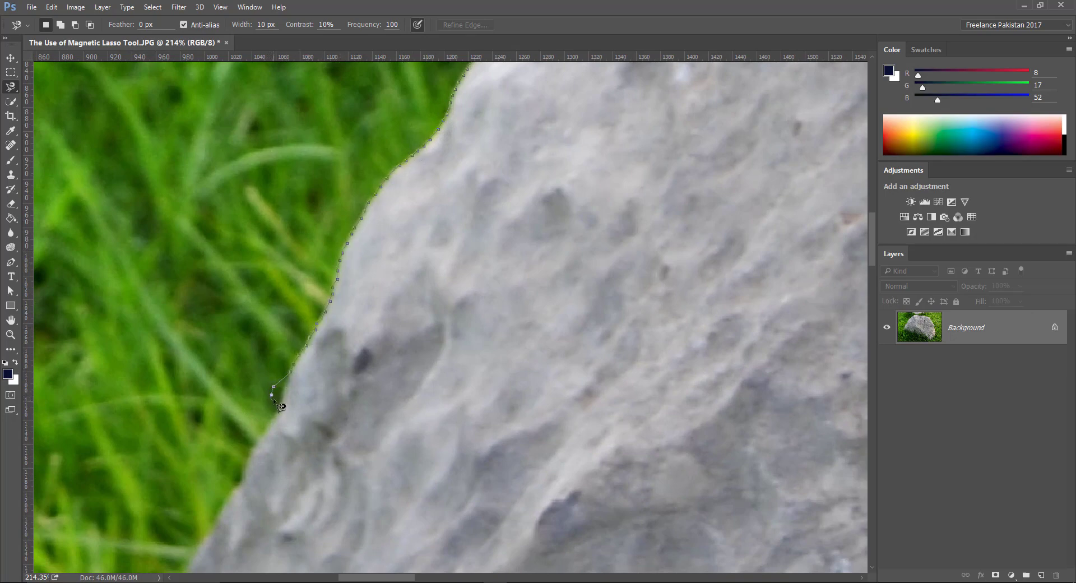
drag(279, 404, 429, 169)
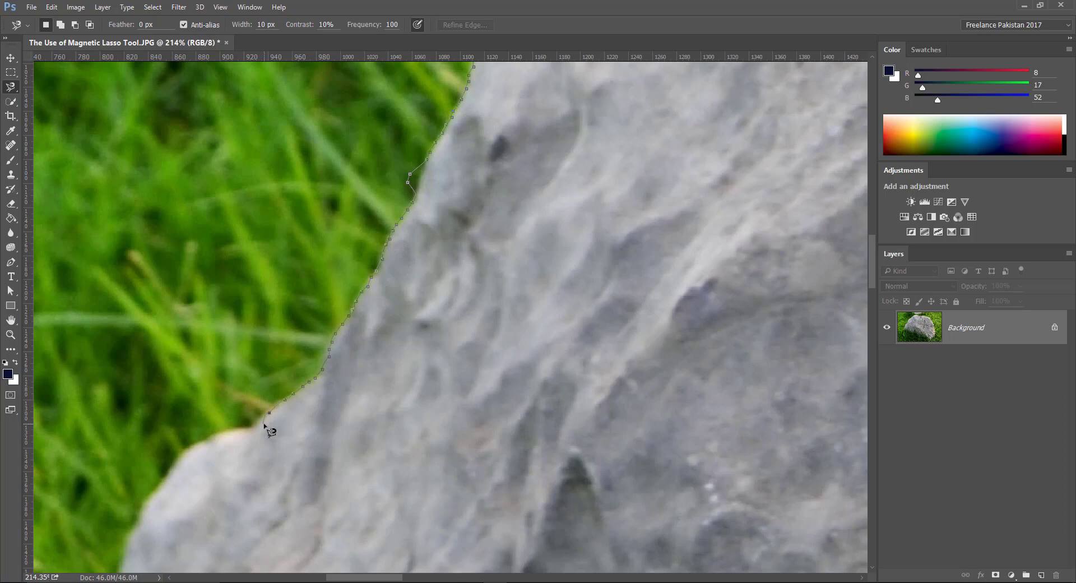
drag(257, 437, 461, 131)
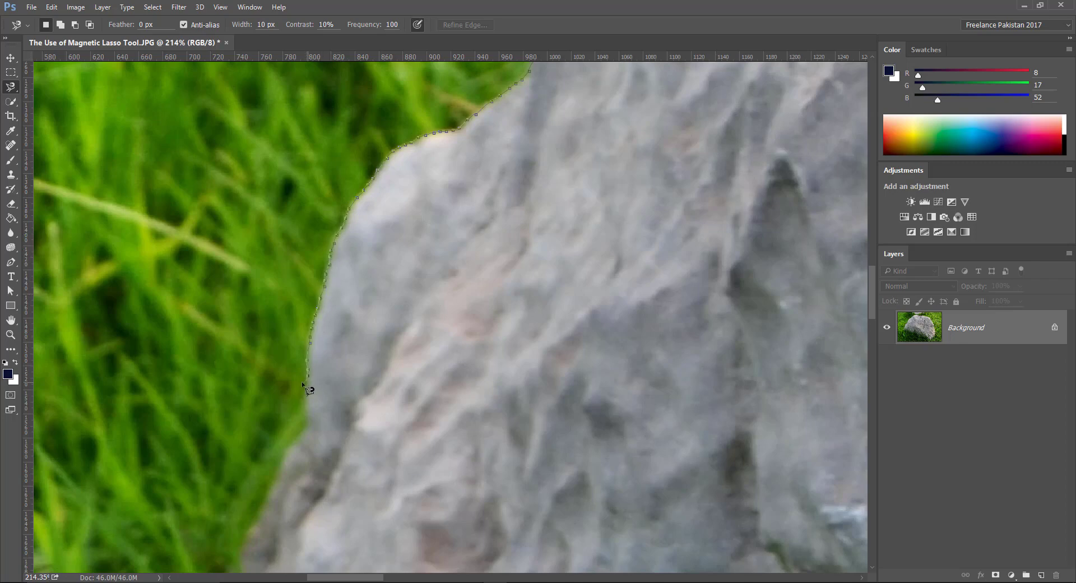
drag(301, 374, 387, 80)
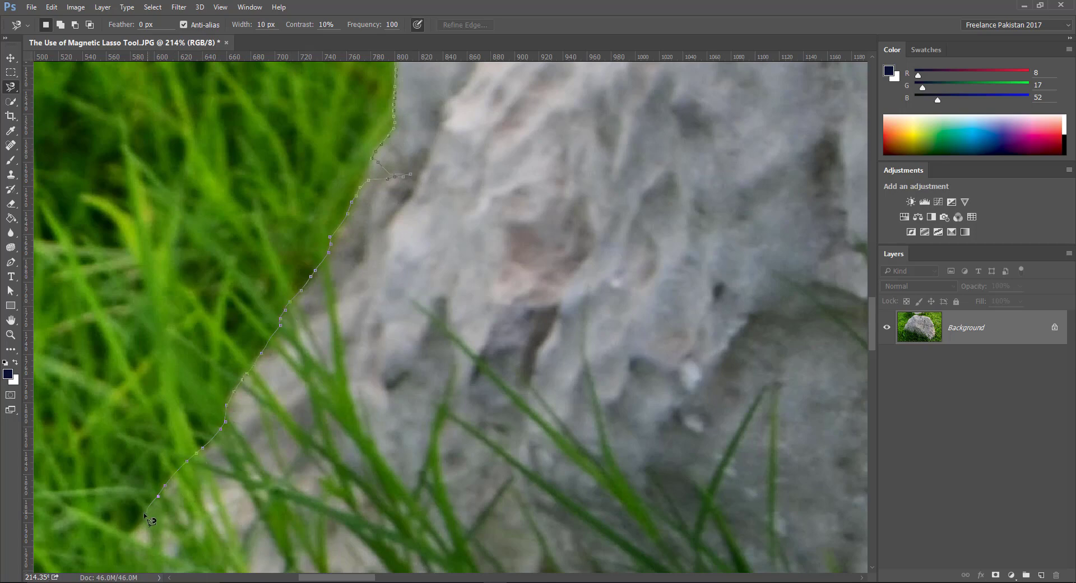
drag(145, 504, 255, 181)
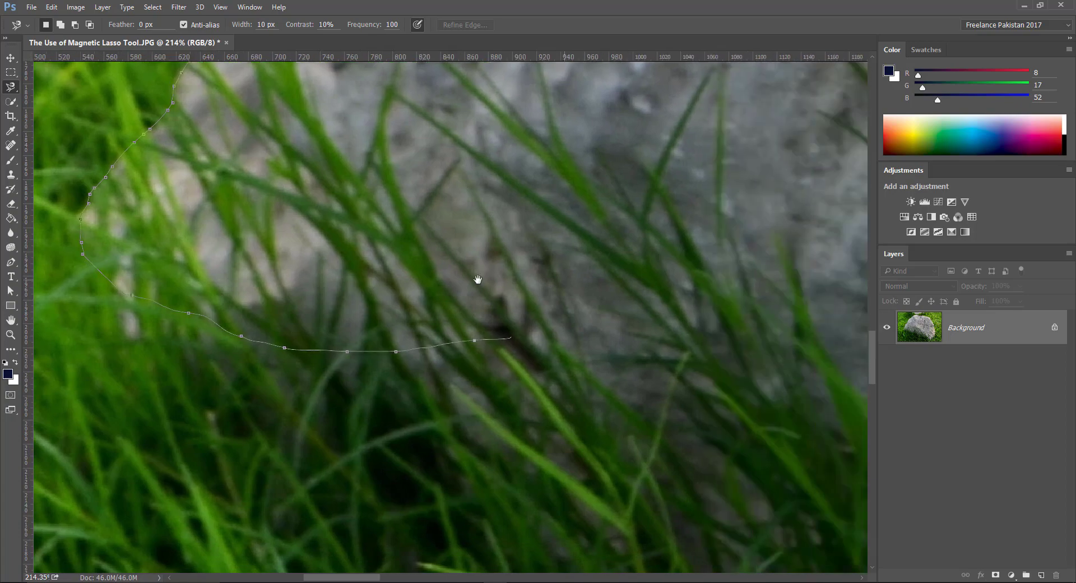
- Continue the magnetic outline rightward along the rock's base to its right edge
drag(700, 303, 176, 284)
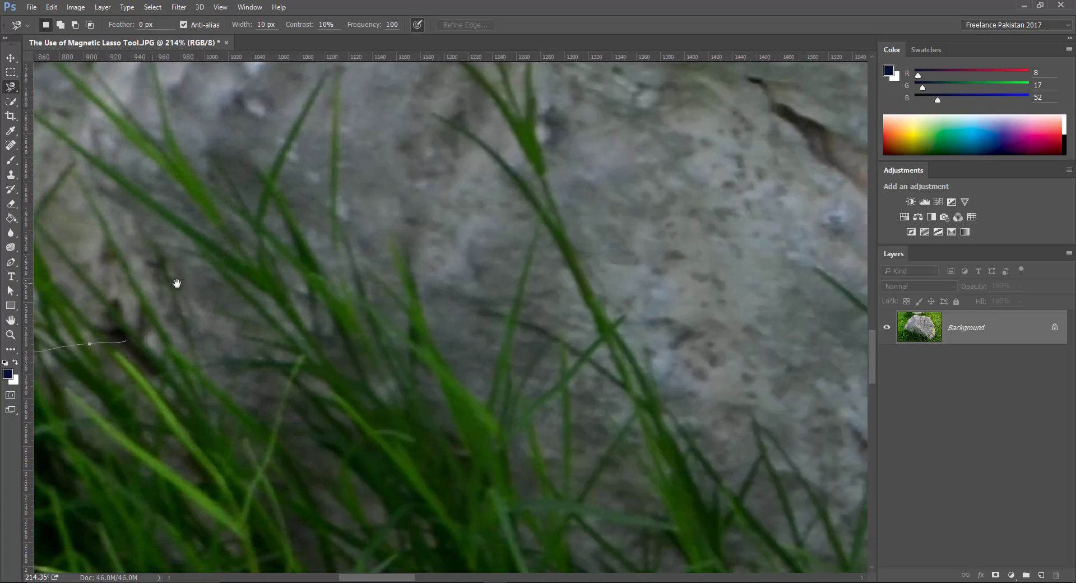
drag(790, 309, 184, 401)
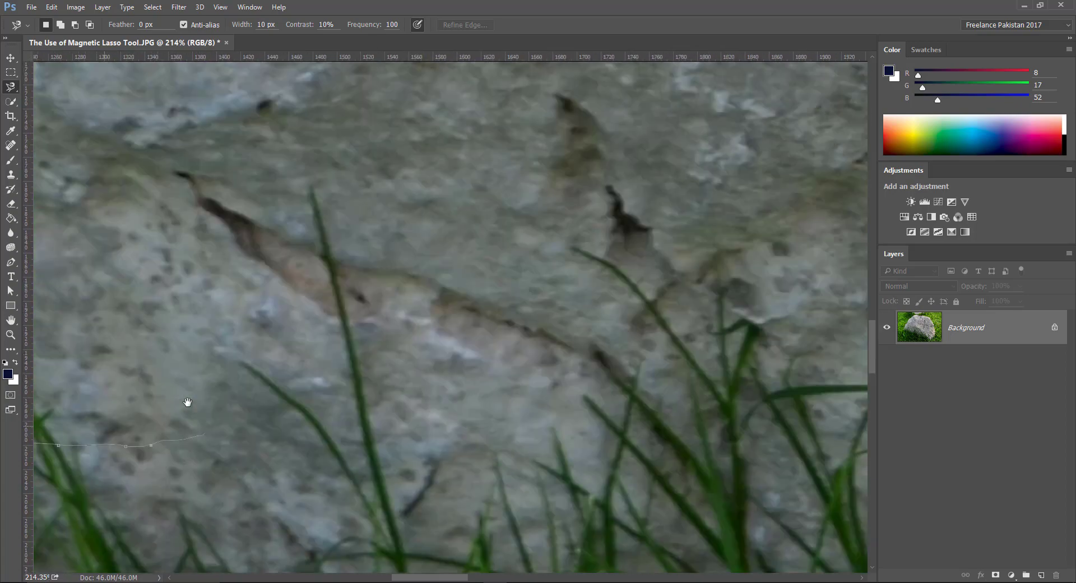
drag(432, 353, 240, 350)
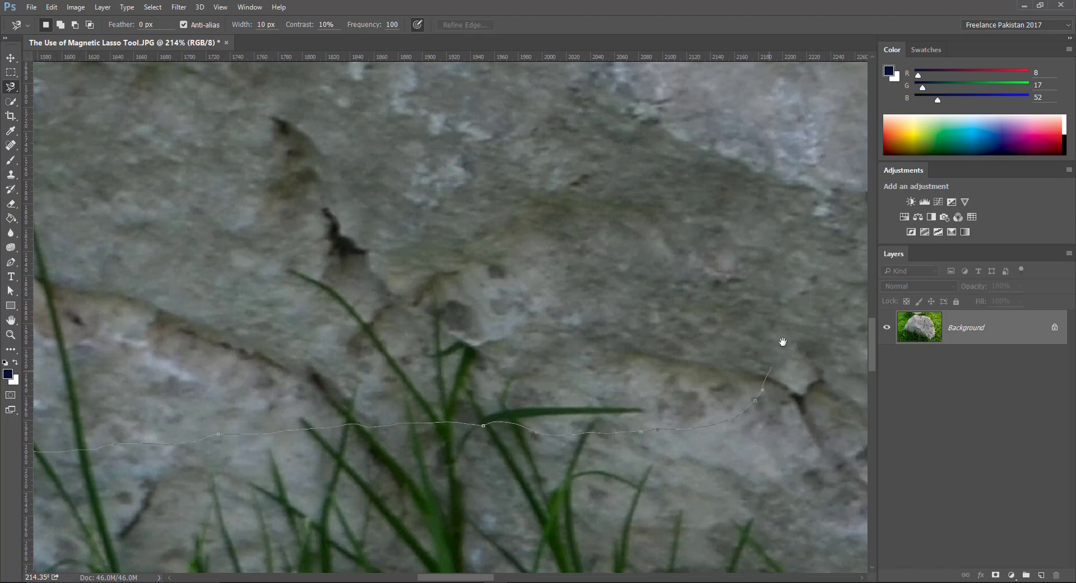
drag(781, 341, 209, 492)
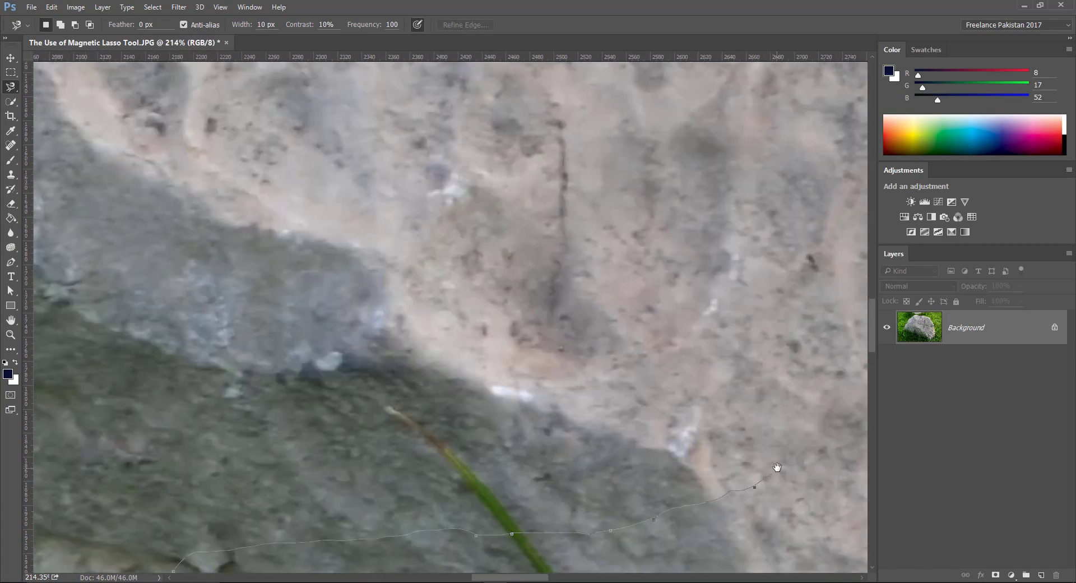
drag(774, 474, 241, 481)
mouse_move(784, 462)
mouse_down()
mouse_move(351, 496)
mouse_move(101, 496)
mouse_up()
drag(798, 444, 243, 550)
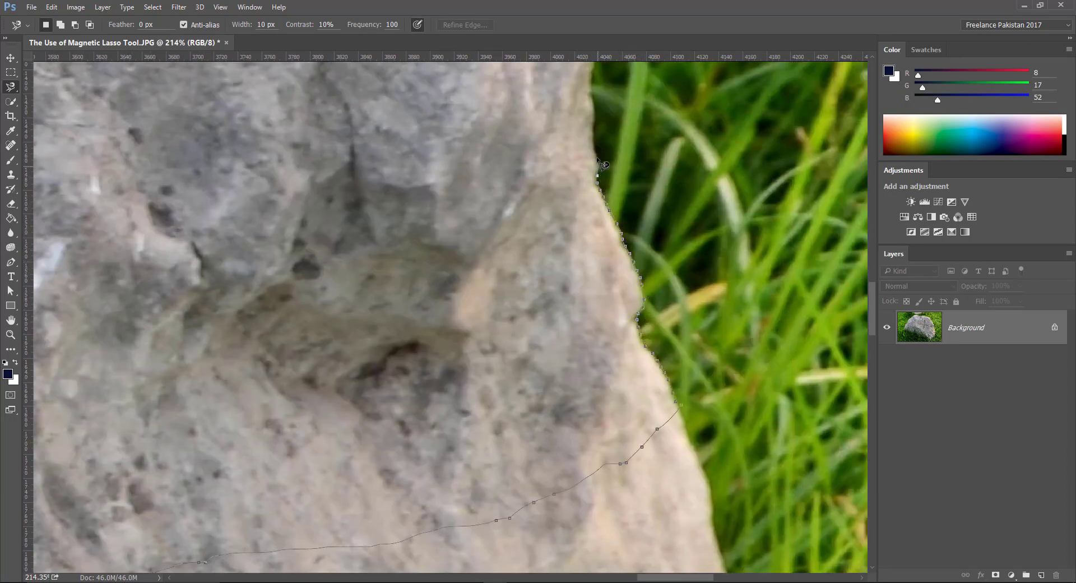
- Carry the outline up the rock's right side and back left across the top to close it
drag(594, 118, 384, 270)
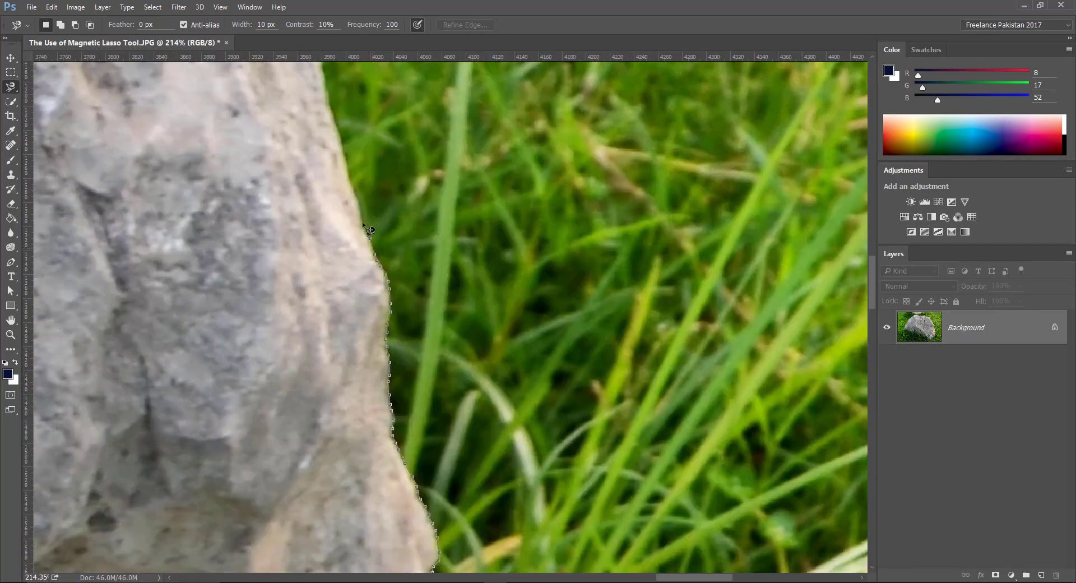
drag(354, 199, 343, 392)
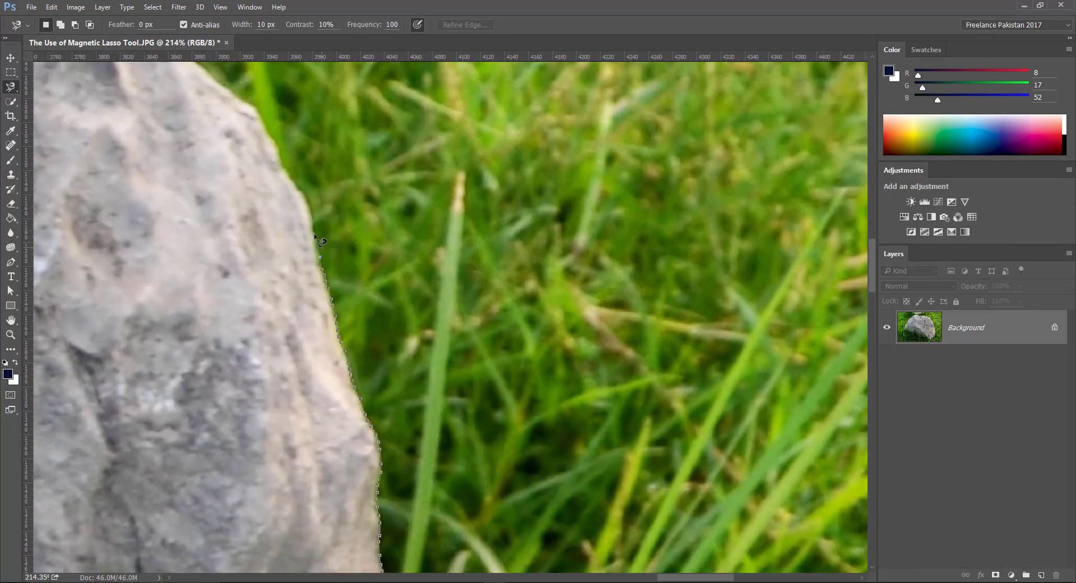
drag(254, 123, 344, 336)
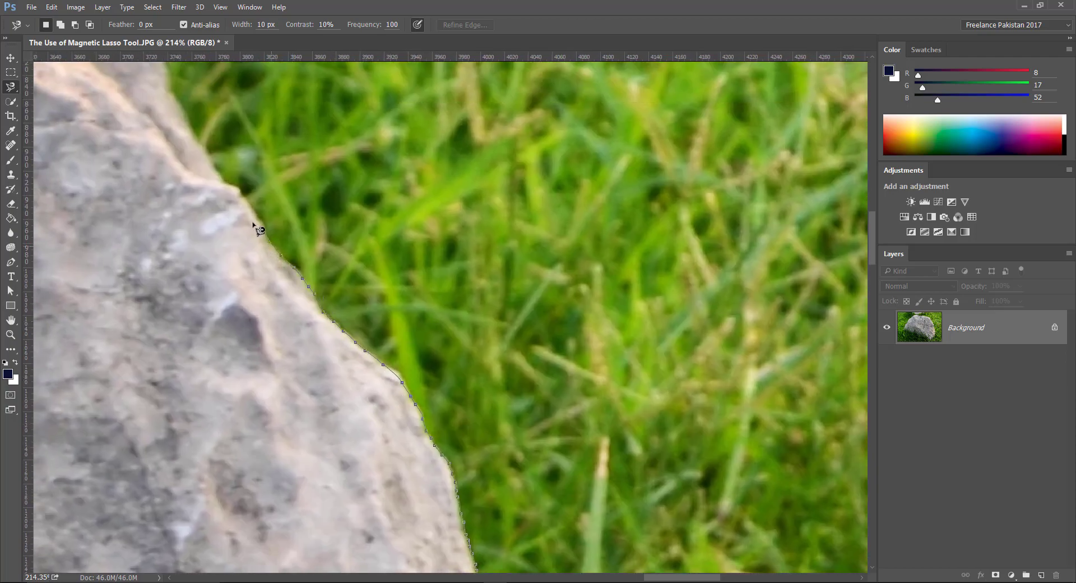
drag(212, 170, 310, 352)
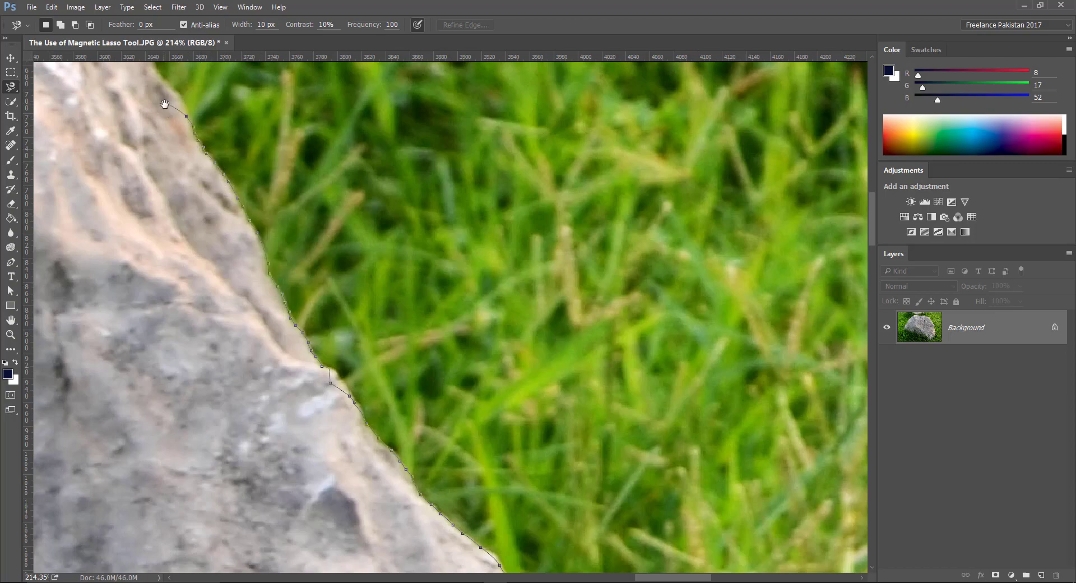
drag(164, 103, 343, 381)
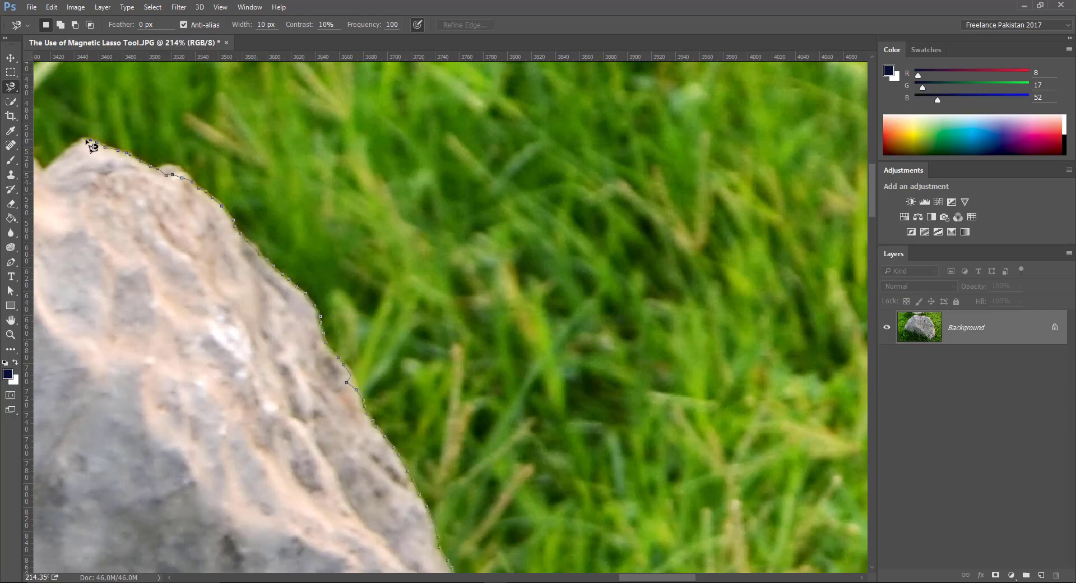
drag(98, 247, 313, 250)
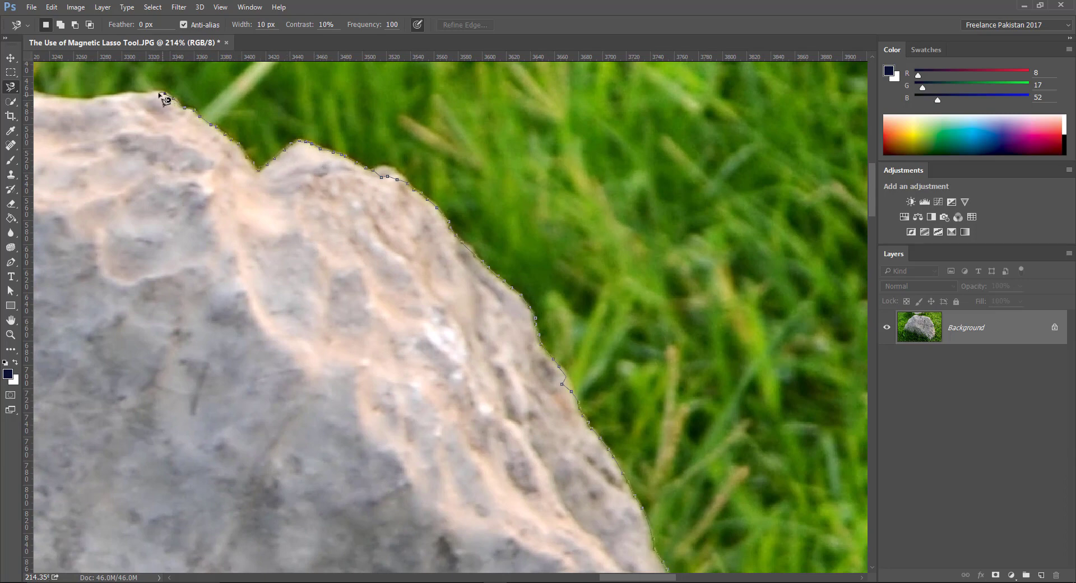
drag(35, 94, 306, 234)
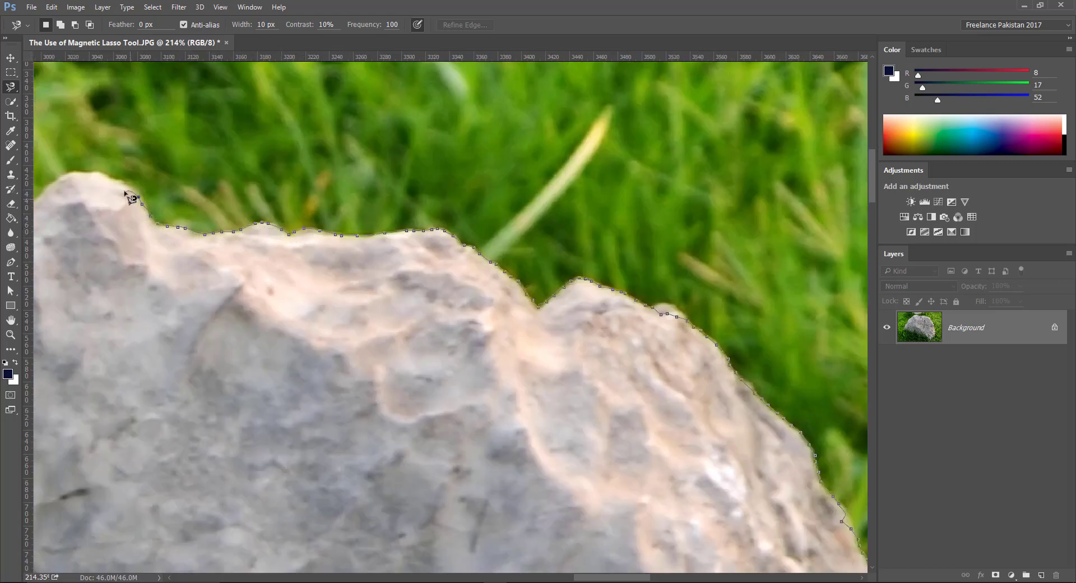
drag(83, 182, 580, 168)
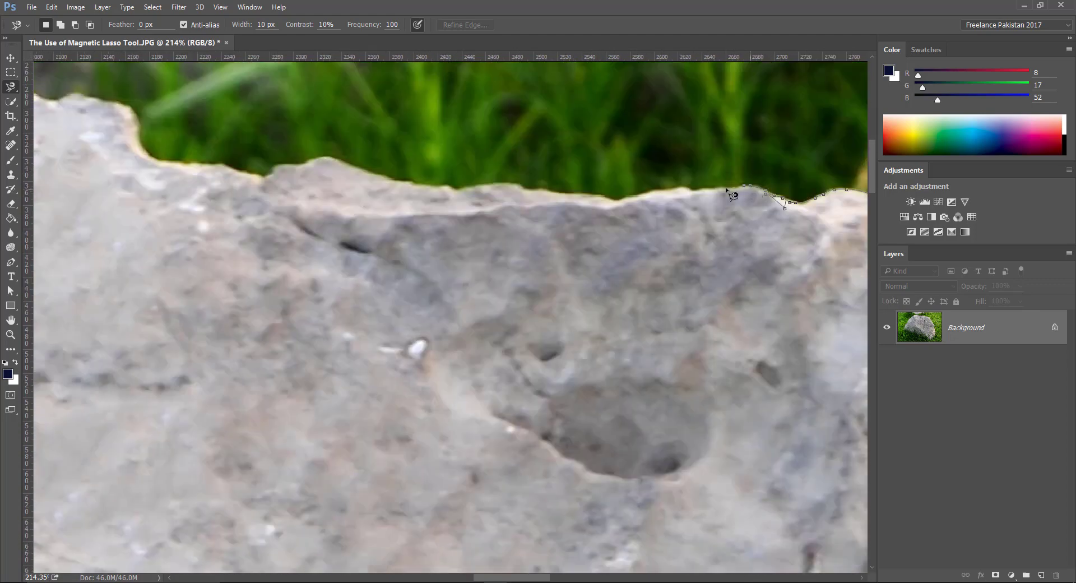
drag(131, 102, 730, 192)
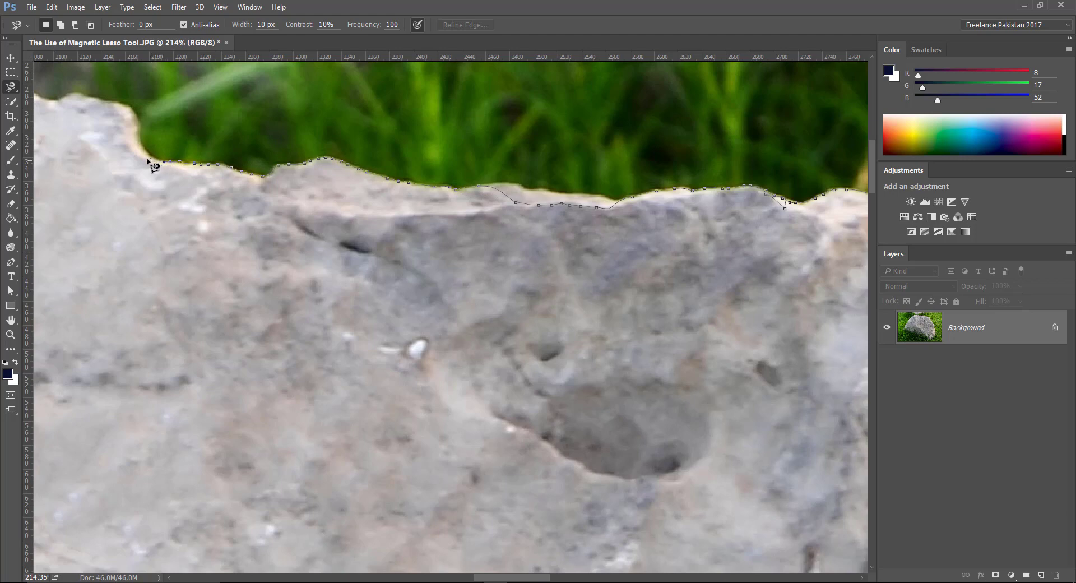
drag(74, 102, 647, 216)
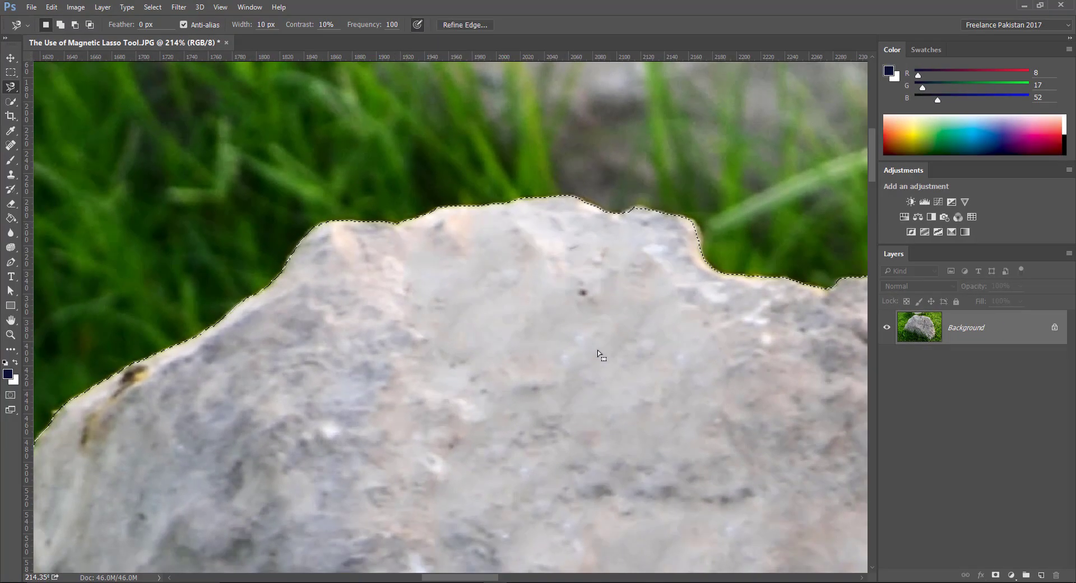
- Review the rock selection zoomed out, then switch to the freehand Lasso in Add to selection mode
mouse_move(605, 377)
mouse_down()
mouse_move(556, 371)
mouse_move(569, 357)
mouse_move(538, 359)
mouse_up()
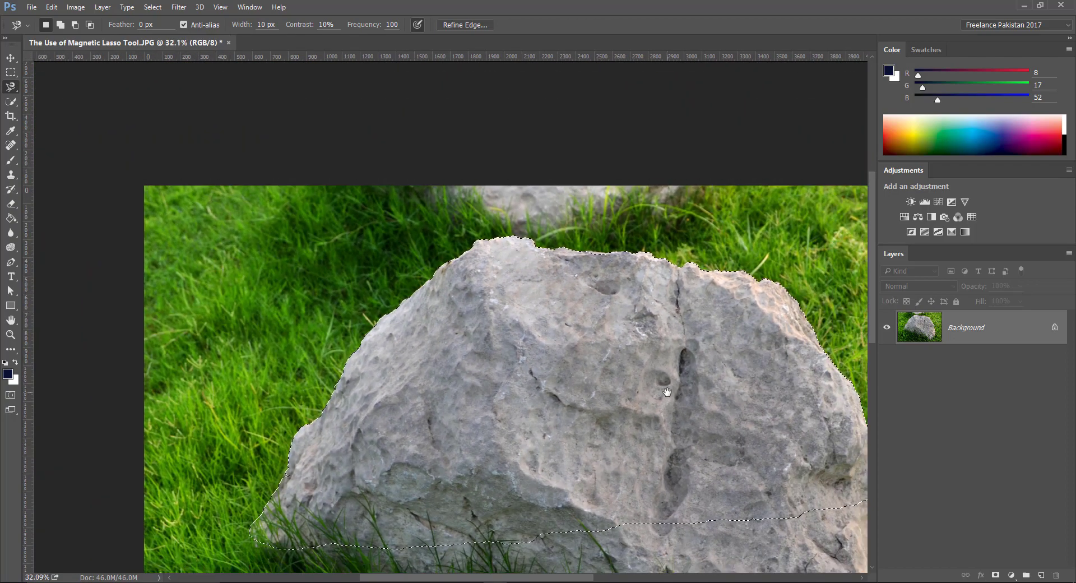
drag(728, 482, 644, 399)
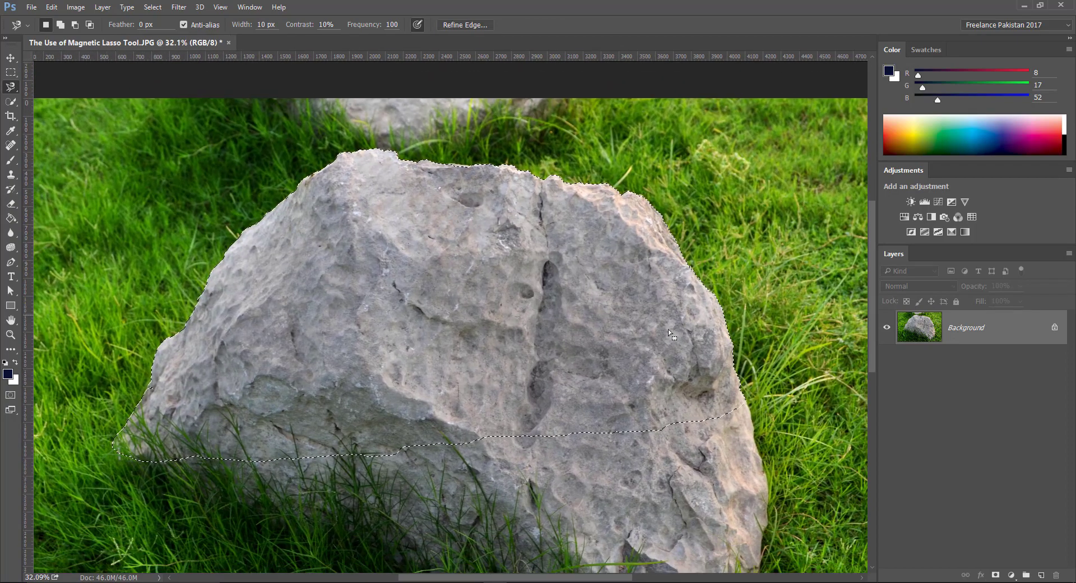
mouse_move(713, 466)
mouse_down()
mouse_move(740, 492)
mouse_move(620, 471)
mouse_up()
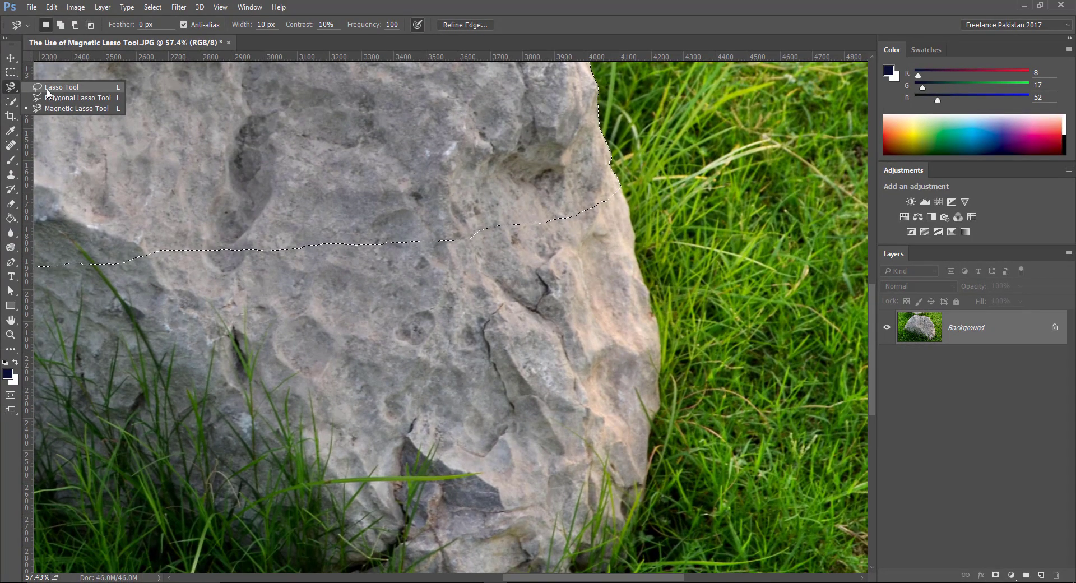
click(48, 87)
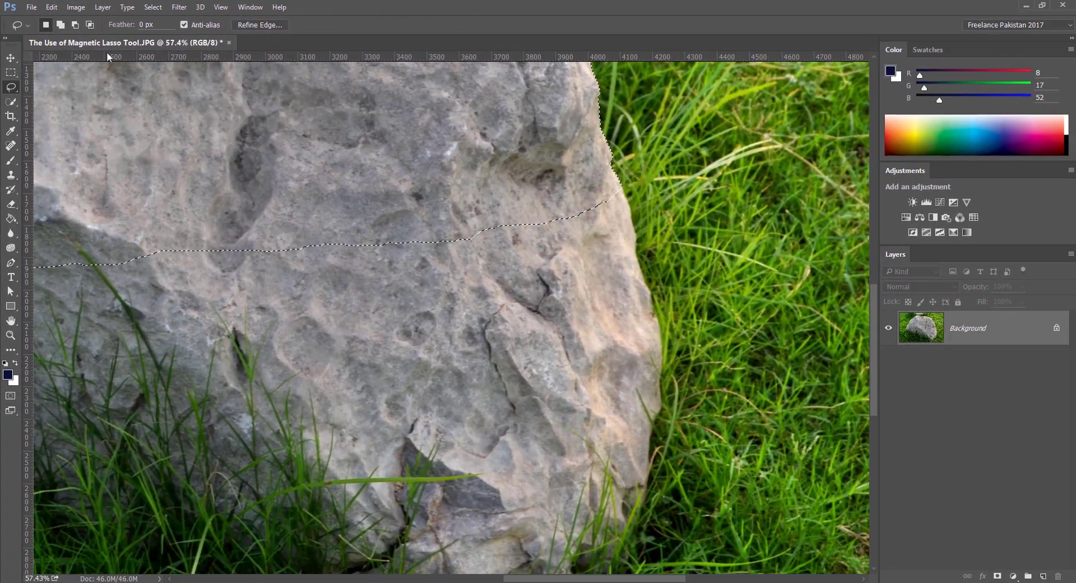
click(60, 25)
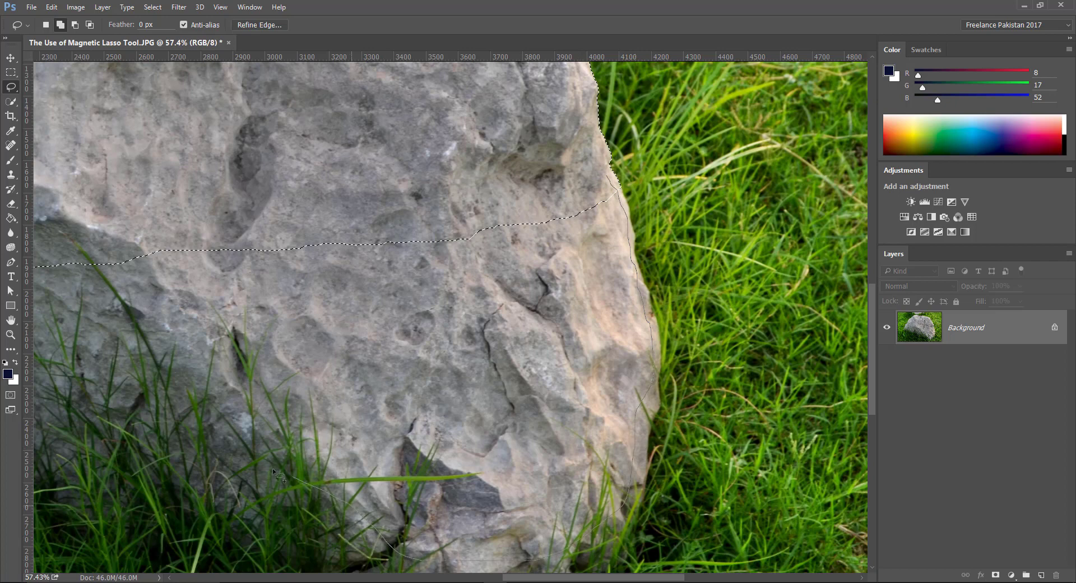
- Add a freehand outline around the whole rock to the selection and check the other lasso variants
drag(71, 286, 331, 117)
drag(614, 185, 616, 189)
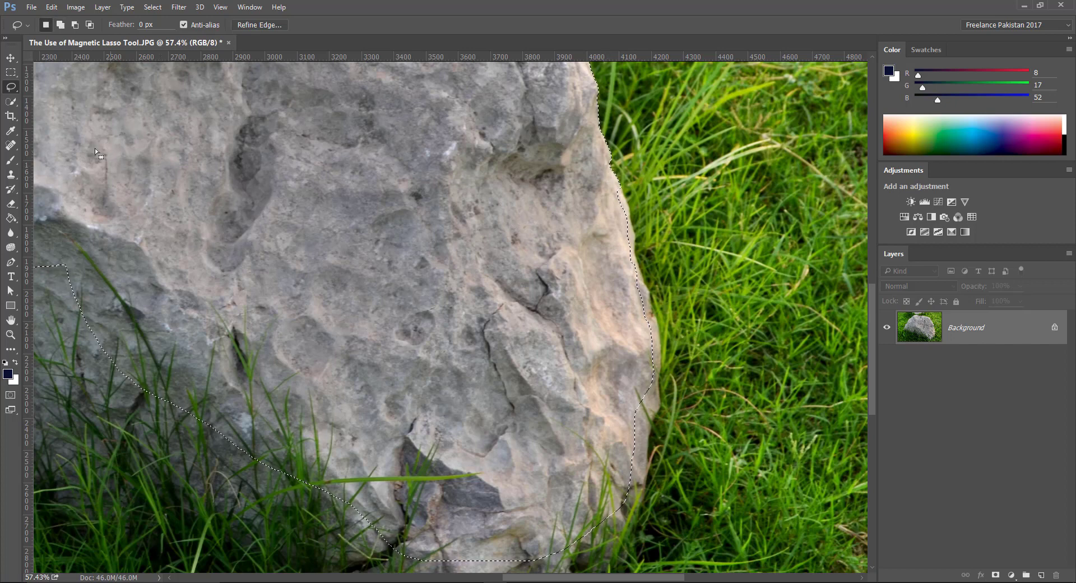
right_click(11, 87)
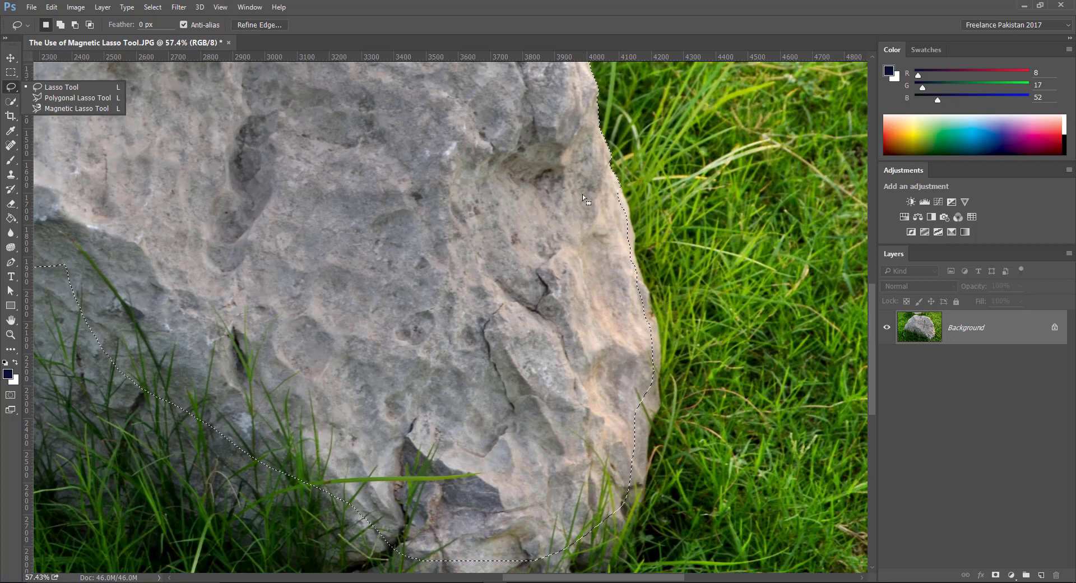
click(441, 250)
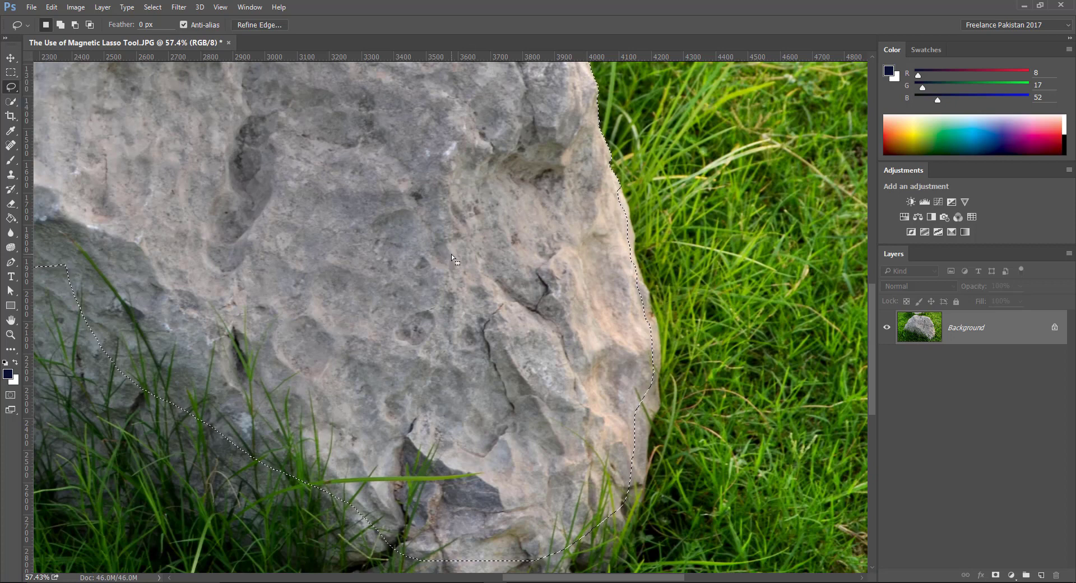
- Copy the selected rock to Layer 1 with Ctrl+J and hide the Background to inspect the cut-out
key(ctrl+j)
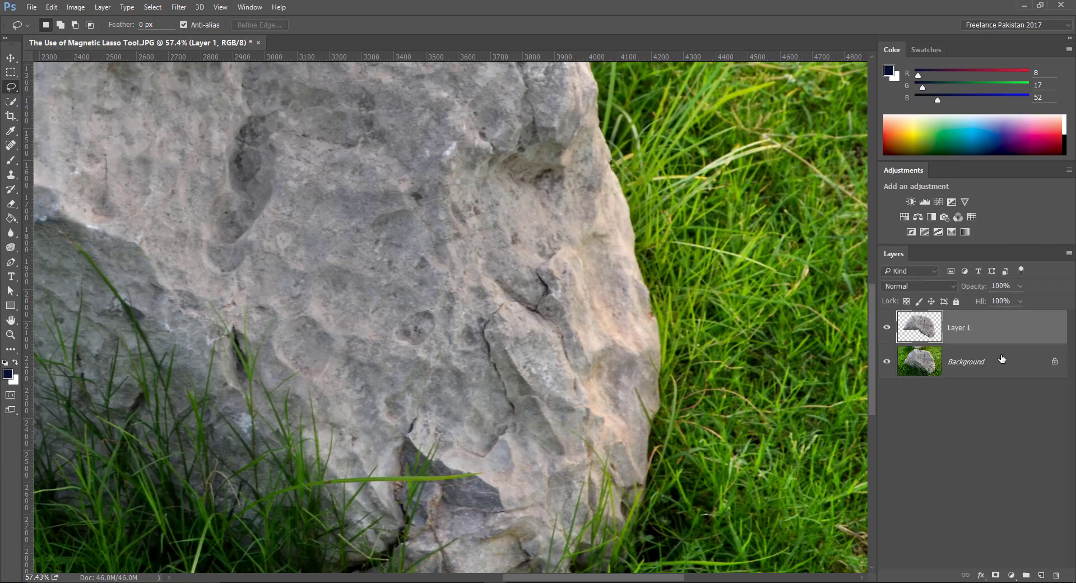
click(886, 367)
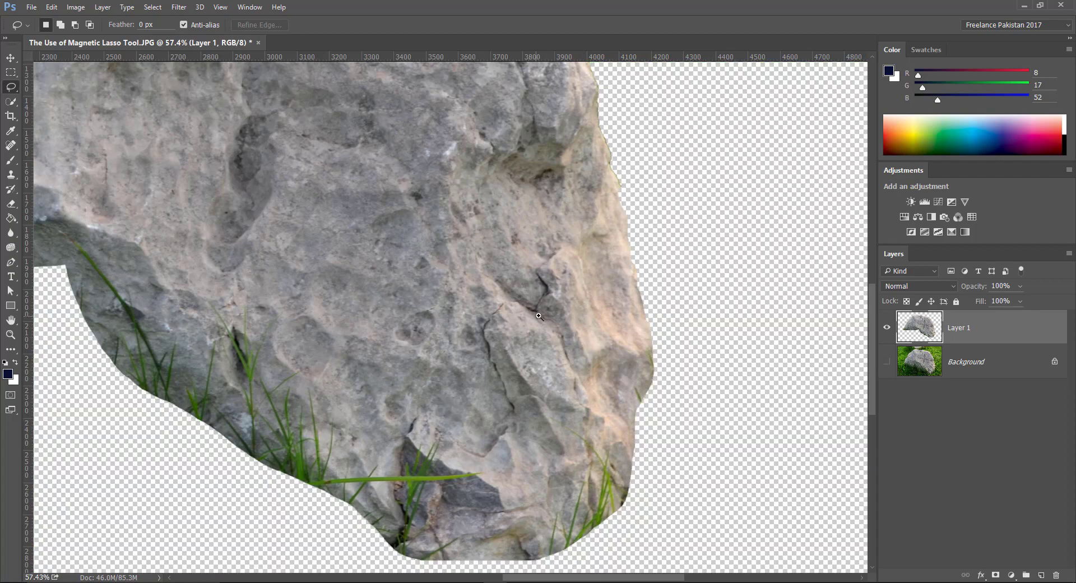
scroll(538, 316, down, 5)
scroll(597, 306, up, 4)
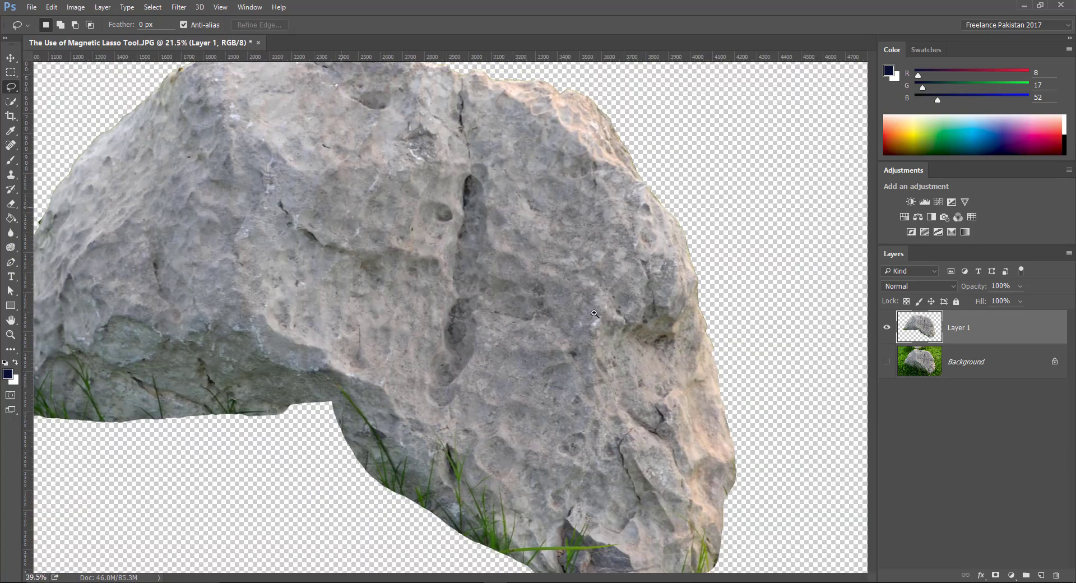
scroll(587, 311, down, 3)
scroll(594, 310, up, 1)
scroll(583, 308, down, 2)
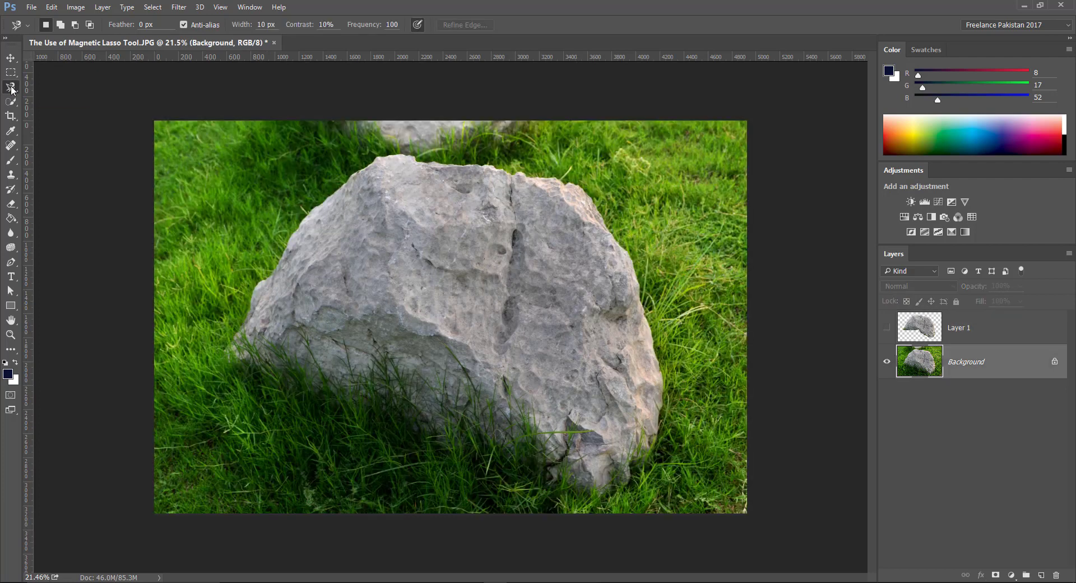
right_click(10, 87)
- With the Magnetic Lasso at Width 132 px, trace a closed selection along the rock's upper-left edge
click(51, 113)
scroll(323, 189, up, 5)
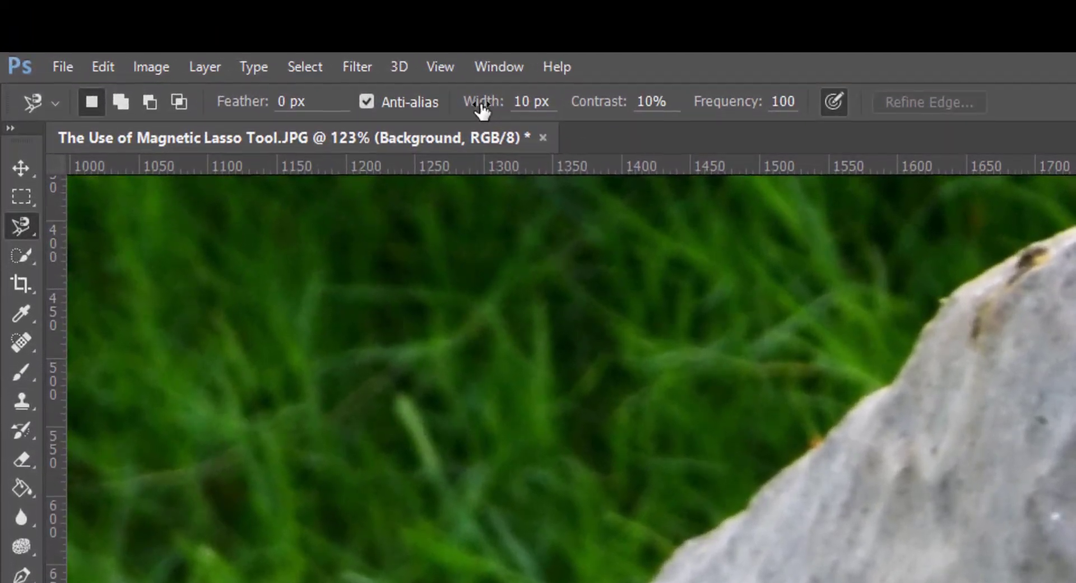
mouse_move(446, 91)
mouse_down()
mouse_move(547, 122)
mouse_move(660, 195)
mouse_up()
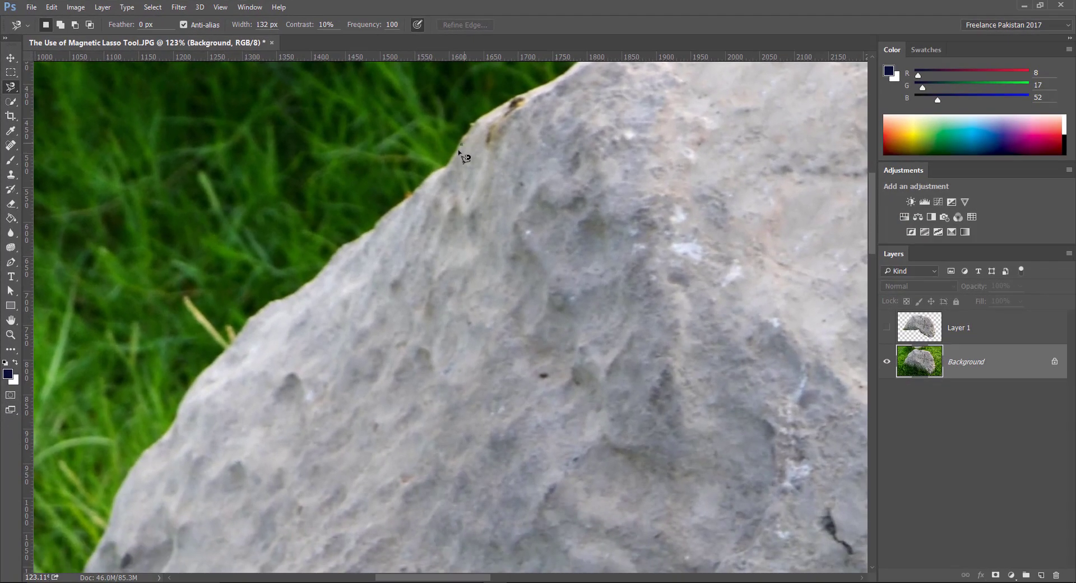
mouse_move(460, 151)
mouse_down()
mouse_move(185, 402)
mouse_move(102, 539)
mouse_move(465, 146)
mouse_up()
click(463, 147)
- Copy the traced strip to Layer 2 and toggle the Background off and on to inspect it
key(ctrl+j)
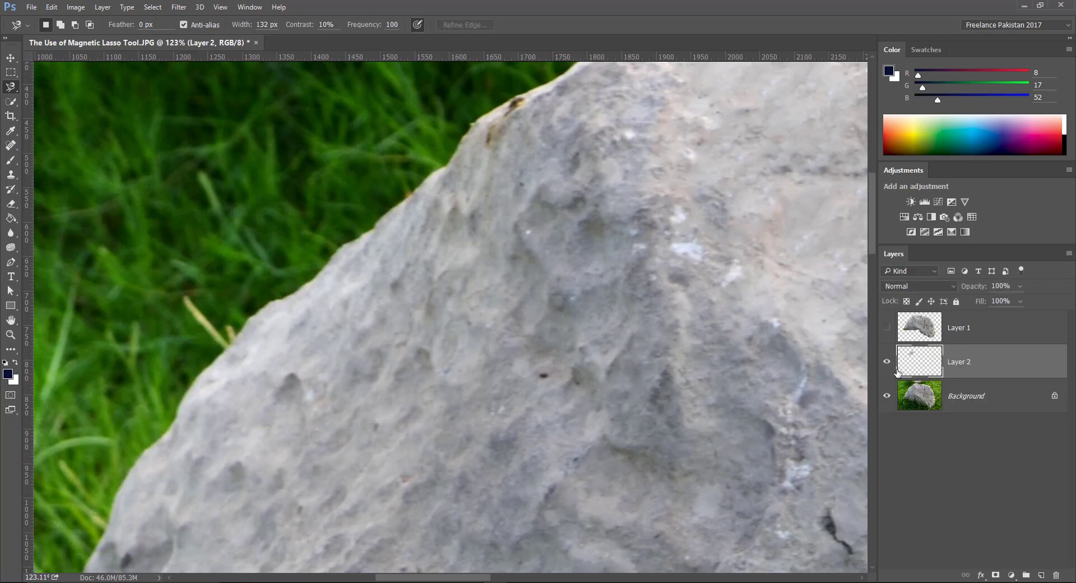
click(886, 396)
mouse_move(439, 322)
mouse_down()
mouse_move(468, 329)
mouse_move(433, 319)
mouse_up()
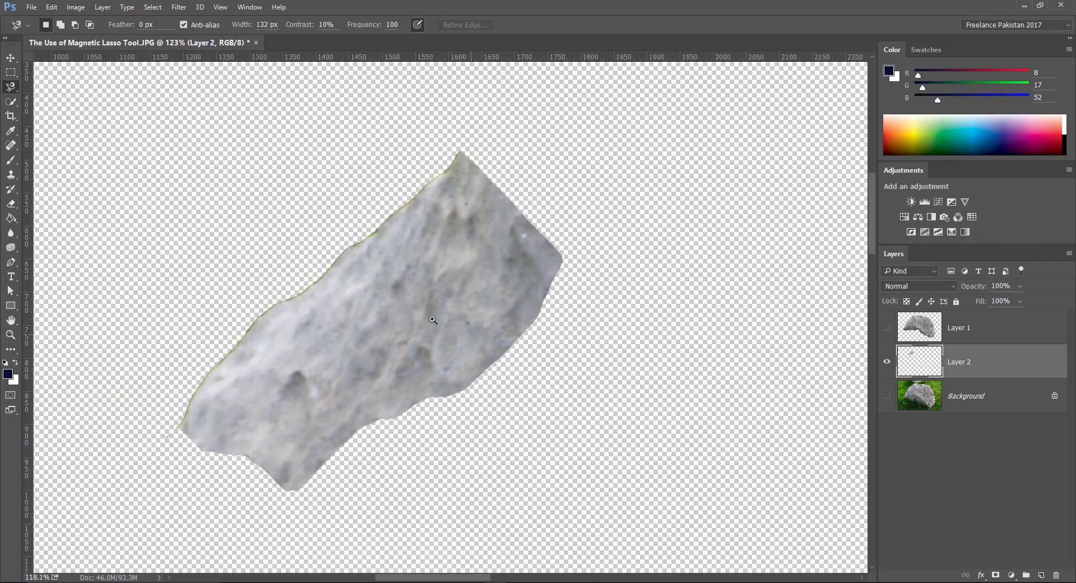
click(887, 397)
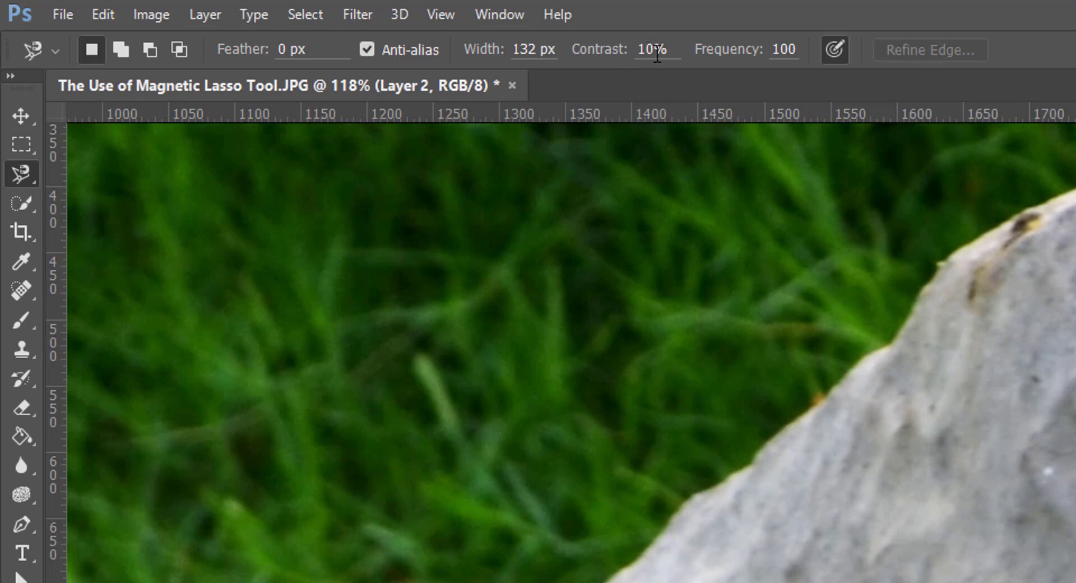
- Set the Magnetic Lasso edge contrast to 72%, after first trying 30%
click(657, 50)
text(30)
key(Return)
mouse_move(595, 53)
mouse_down()
mouse_move(684, 58)
mouse_move(487, 68)
mouse_move(703, 65)
mouse_move(581, 53)
mouse_move(632, 68)
mouse_move(577, 65)
mouse_move(612, 64)
mouse_up()
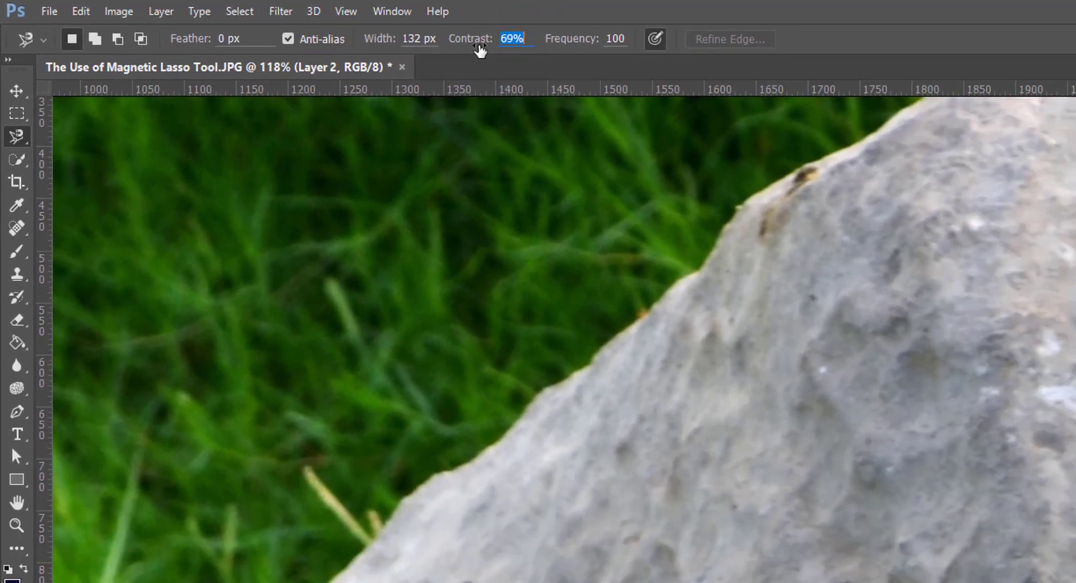
drag(479, 50, 488, 51)
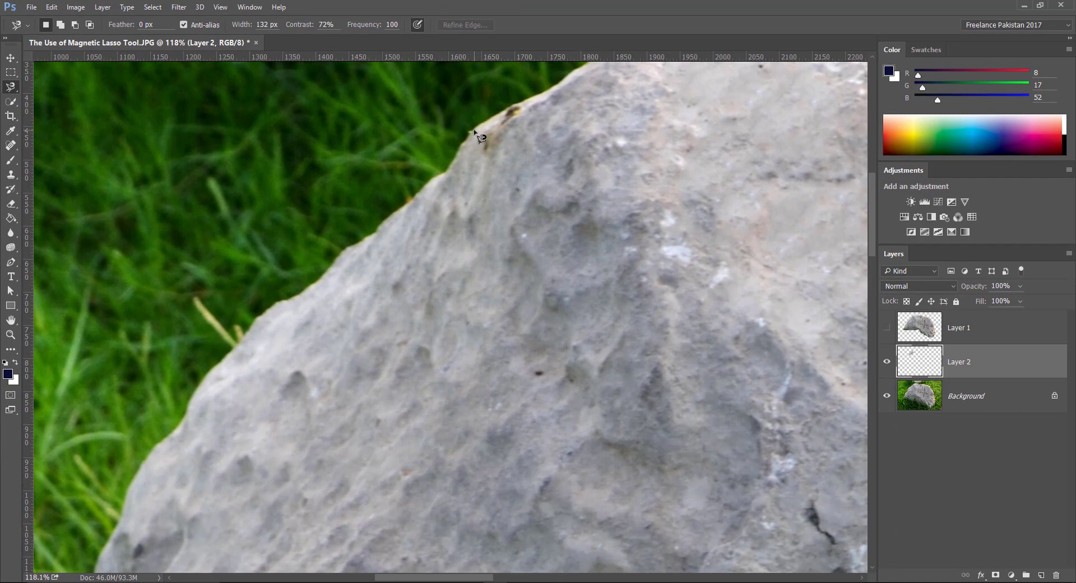
- Trace another piece of the rock's edge and copy it from the Background onto Layer 3
click(474, 130)
click(475, 131)
click(947, 396)
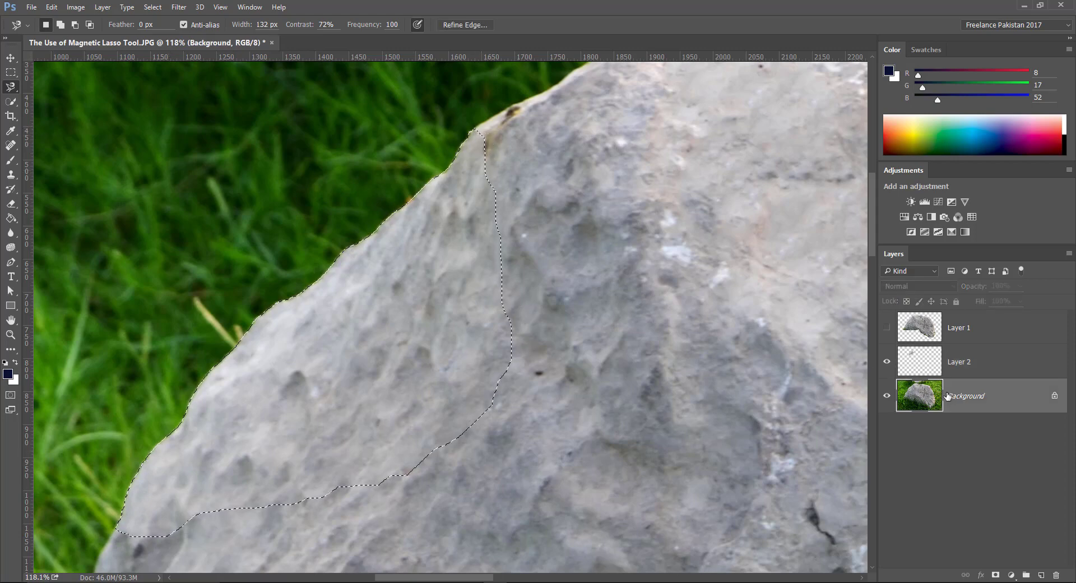
key(ctrl+j)
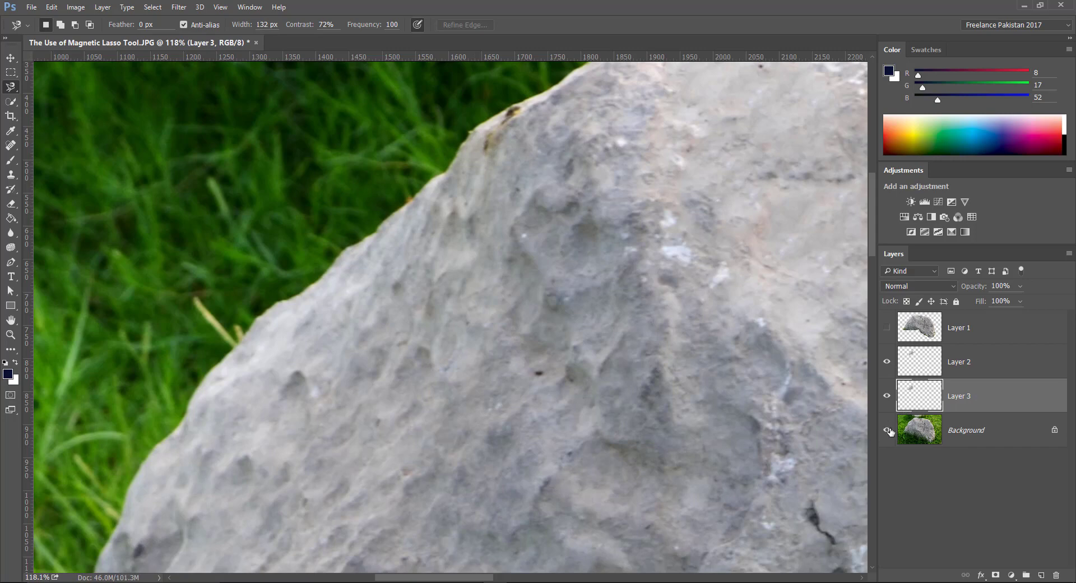
- Hide the Background photo and trace the rock's upper-left edge with Frequency at 36
click(887, 430)
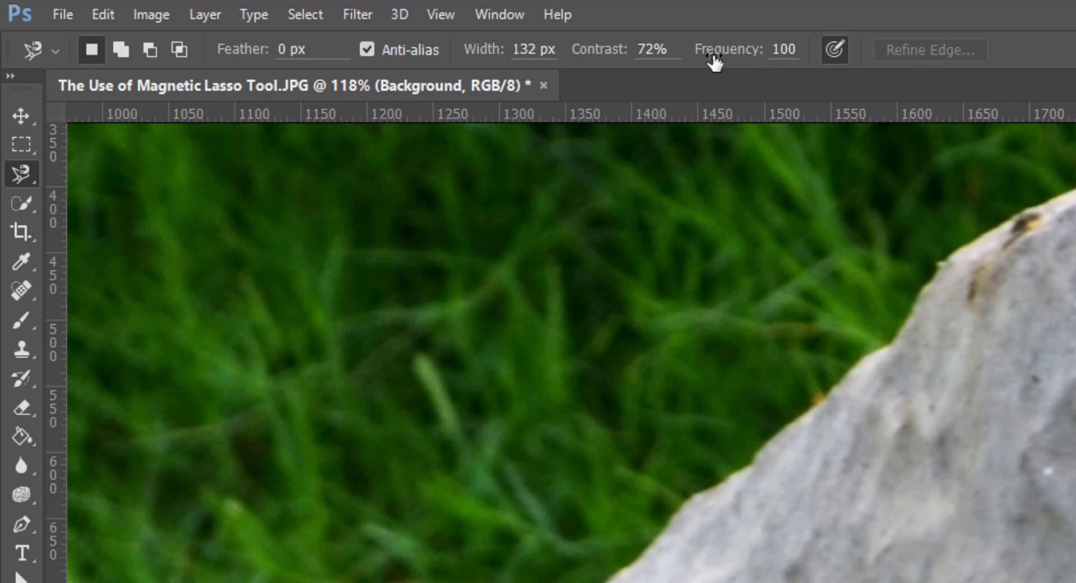
mouse_move(716, 62)
mouse_down()
mouse_move(764, 58)
mouse_move(335, 29)
mouse_up()
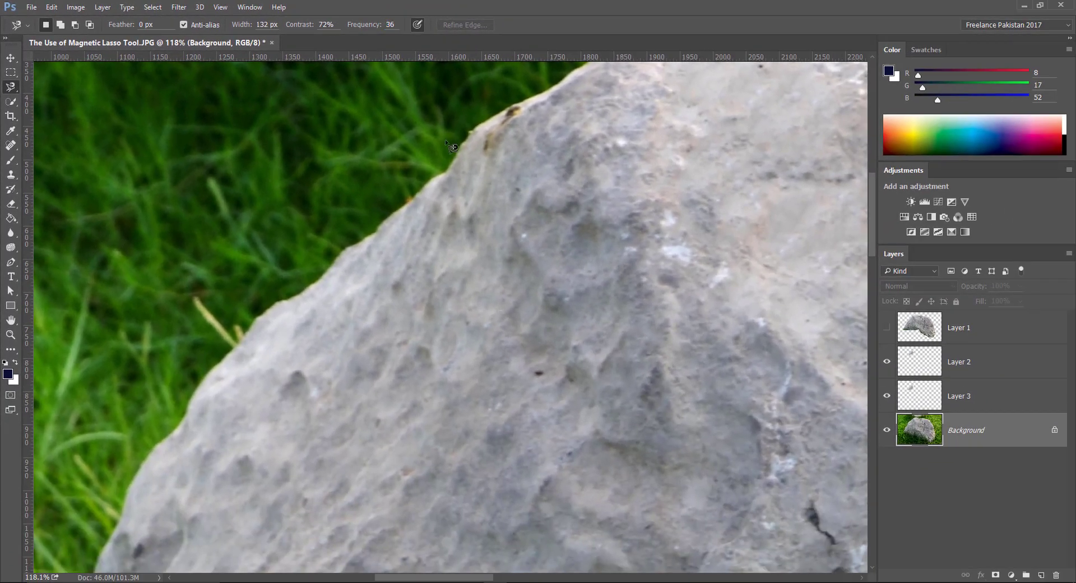
click(468, 137)
click(468, 139)
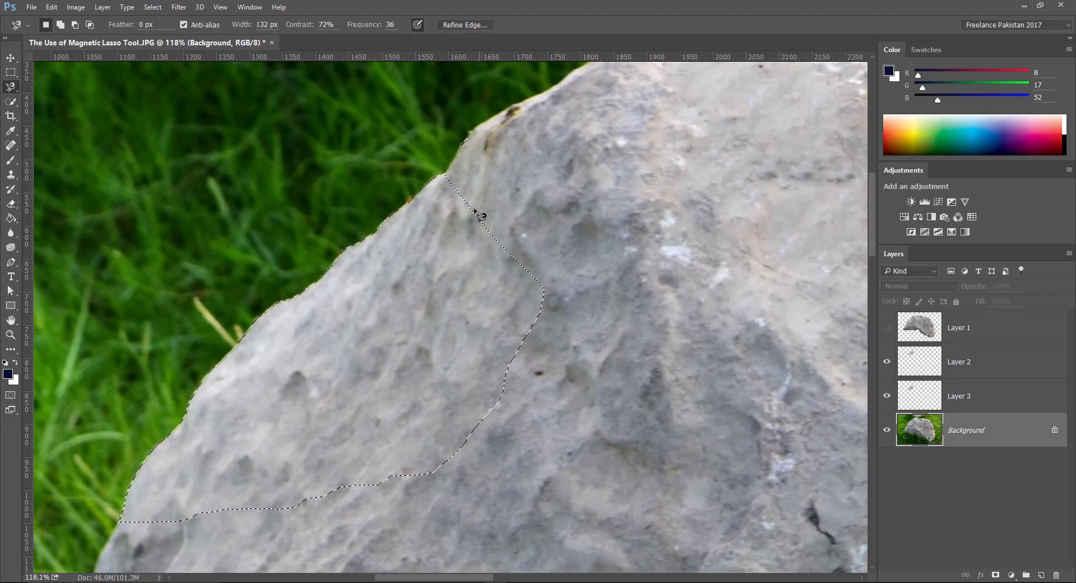
- Restore the Magnetic Lasso Frequency to 100 and show the list of lasso variants
click(391, 25)
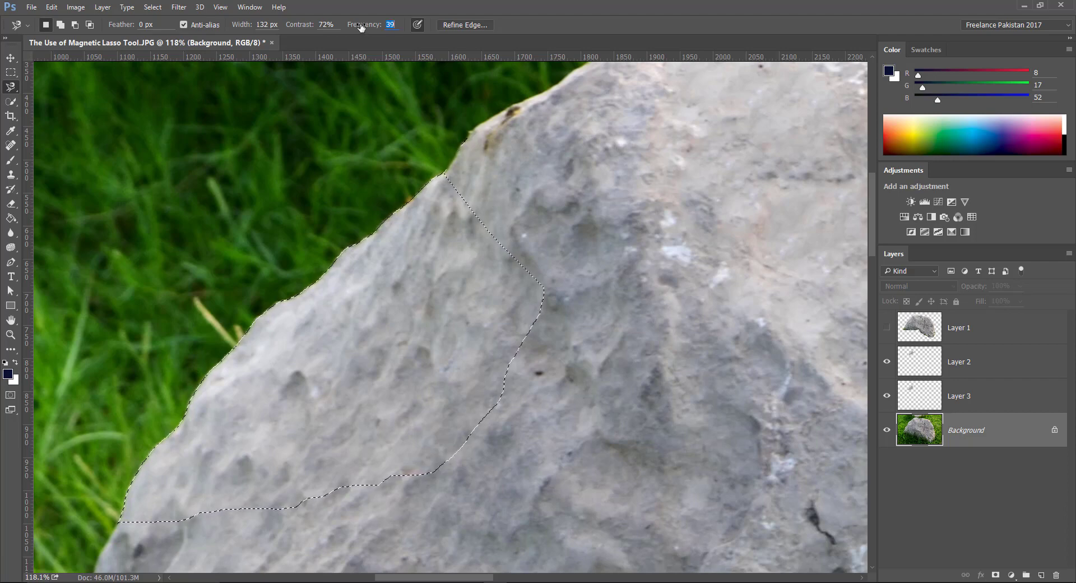
drag(360, 26, 422, 35)
right_click(10, 86)
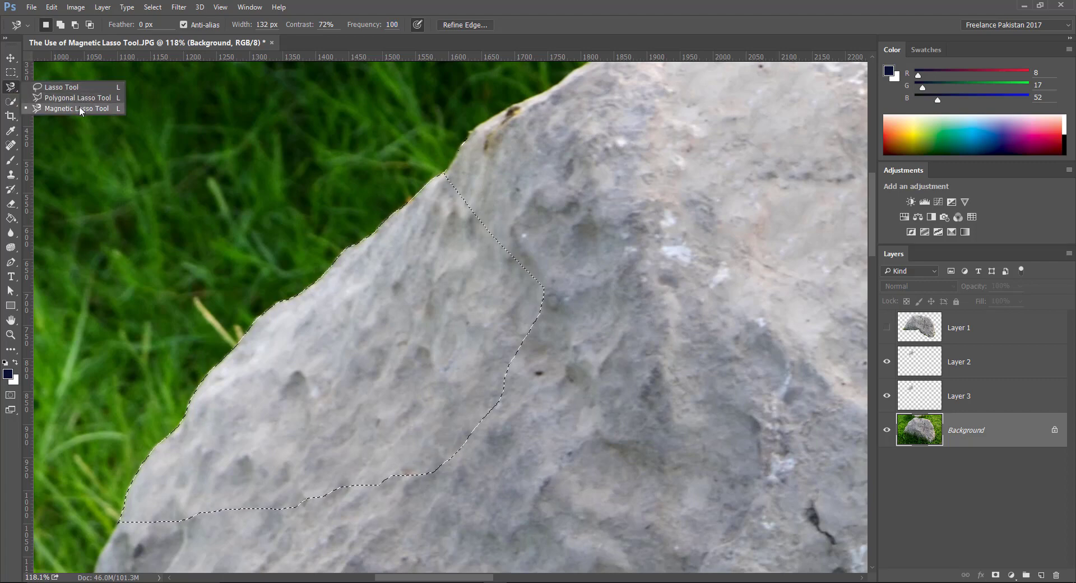